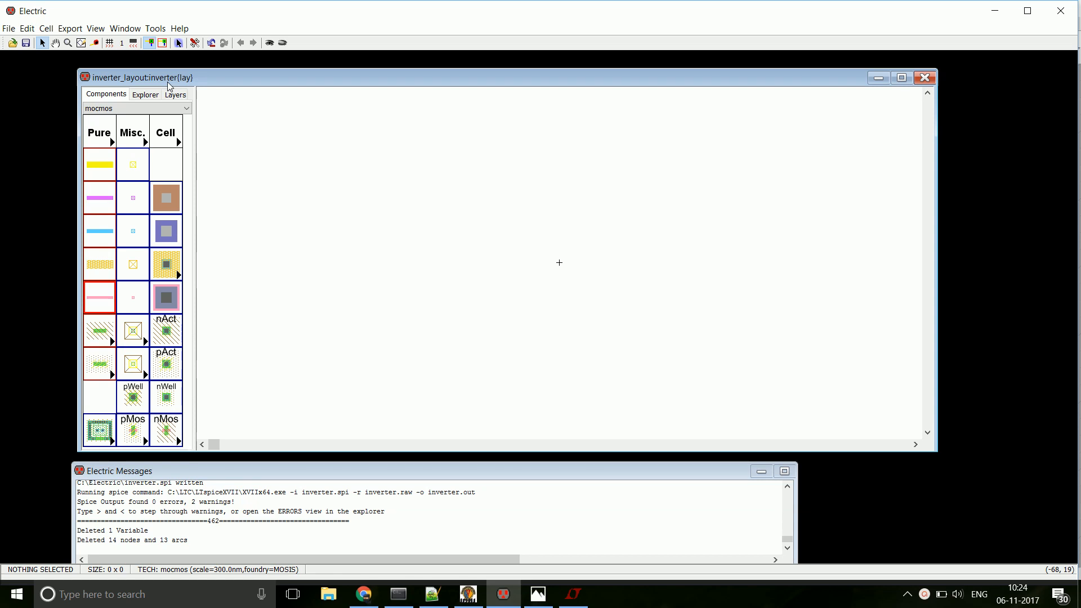
- Review the technology scale, Spice/CDL and grid display preferences, keeping the existing settings
{"action": "left_click", "coordinate": [195, 43]}
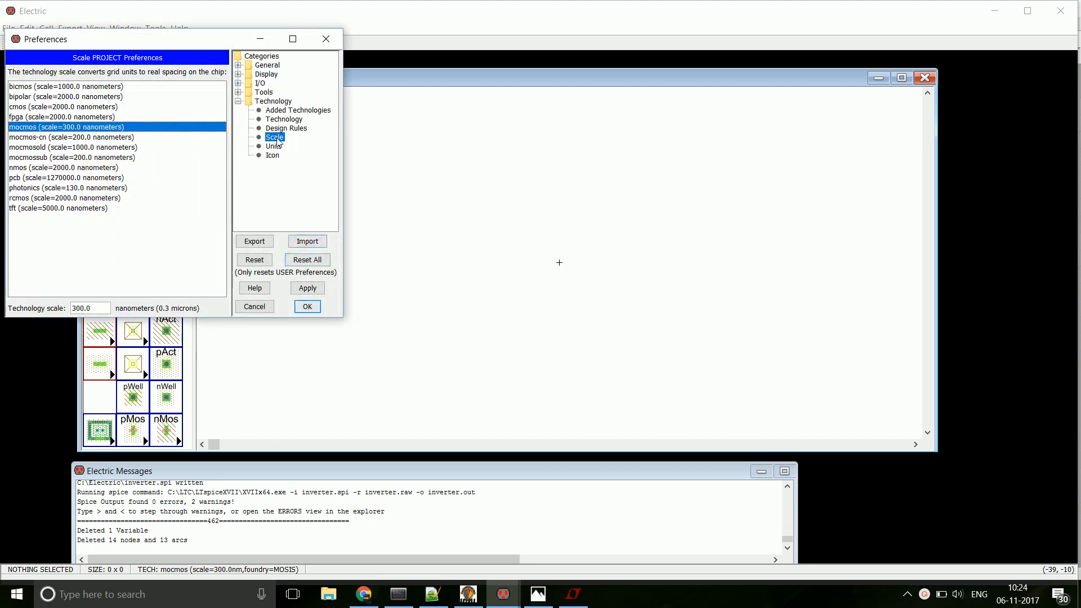
{"action": "left_click", "coordinate": [239, 93]}
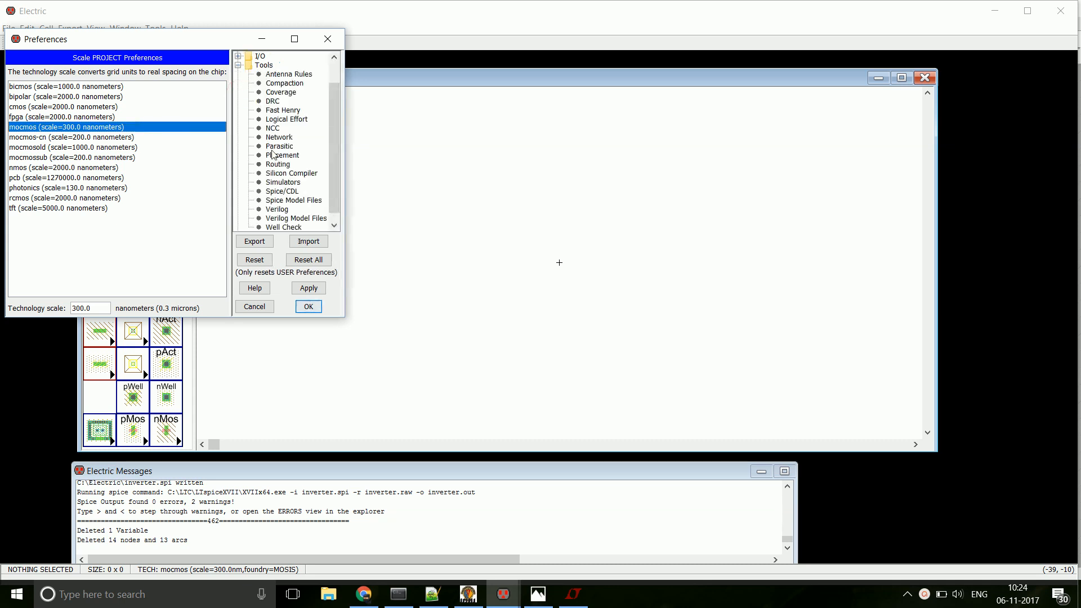
{"action": "left_click", "coordinate": [281, 192]}
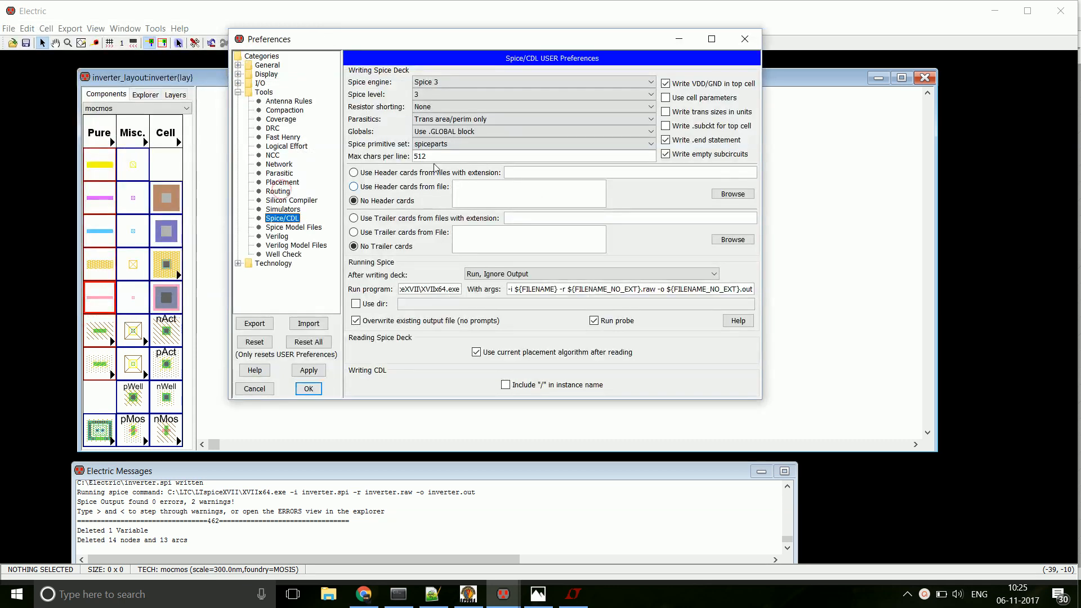
{"action": "left_click", "coordinate": [239, 74]}
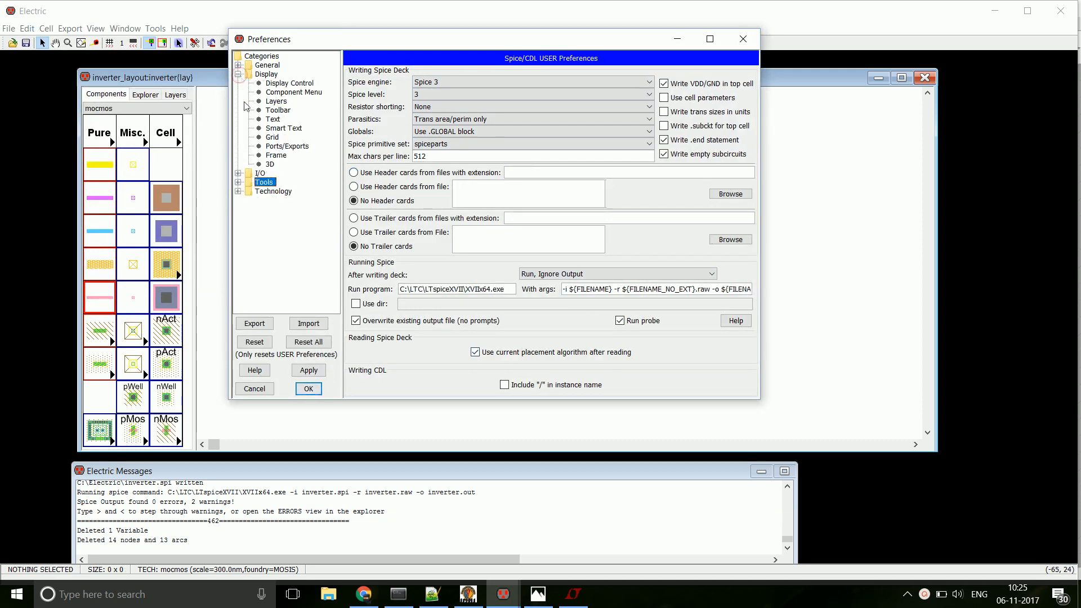
{"action": "left_click", "coordinate": [272, 138]}
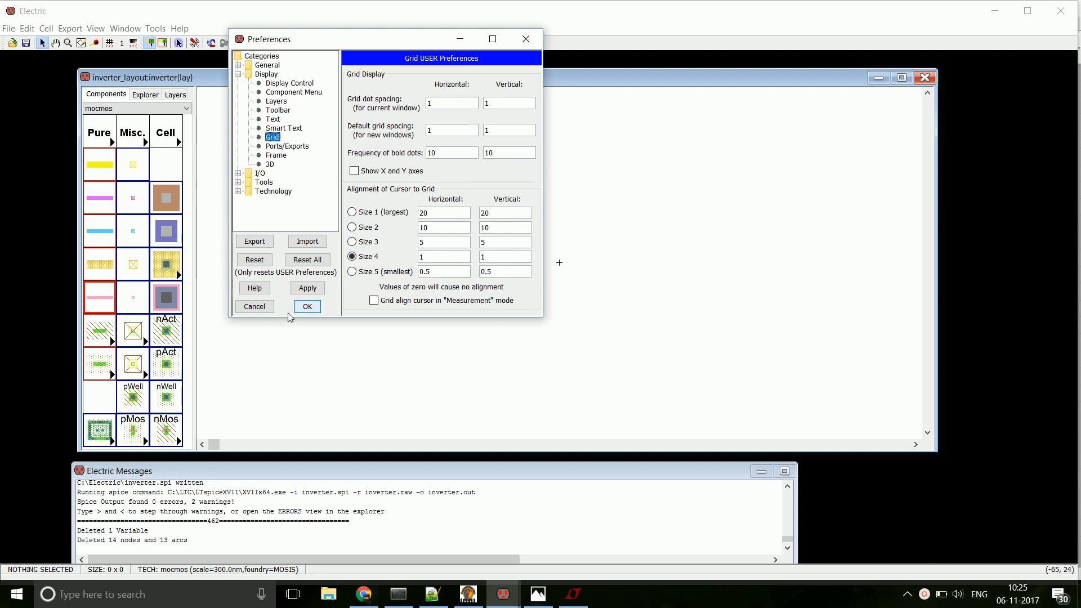
{"action": "left_click", "coordinate": [306, 308]}
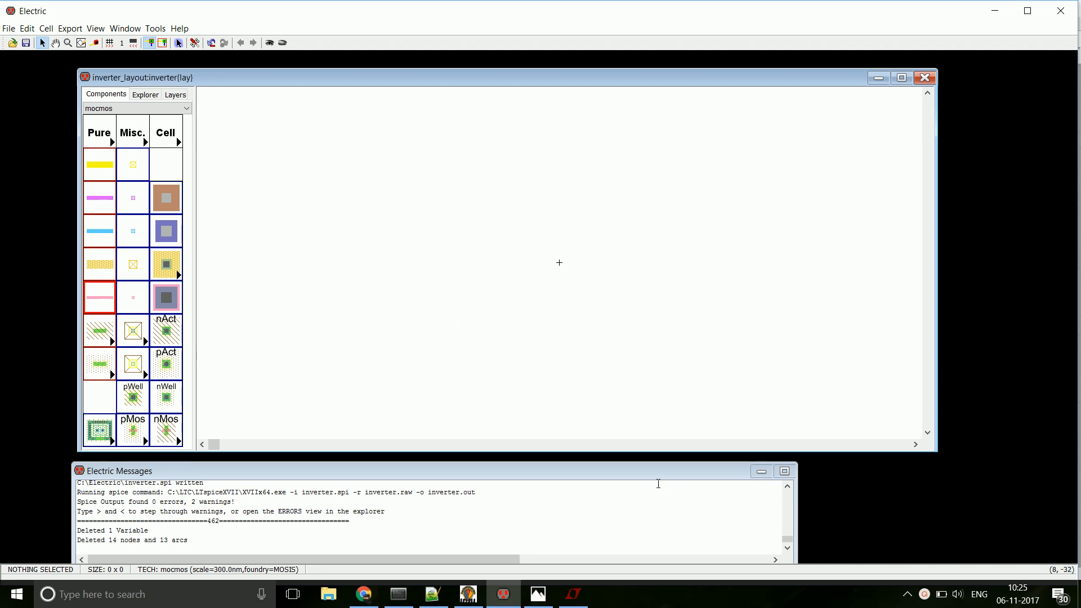
- Switch to Photos to examine the reference image of the inverter layout, and return to Electric
{"action": "left_click", "coordinate": [538, 594]}
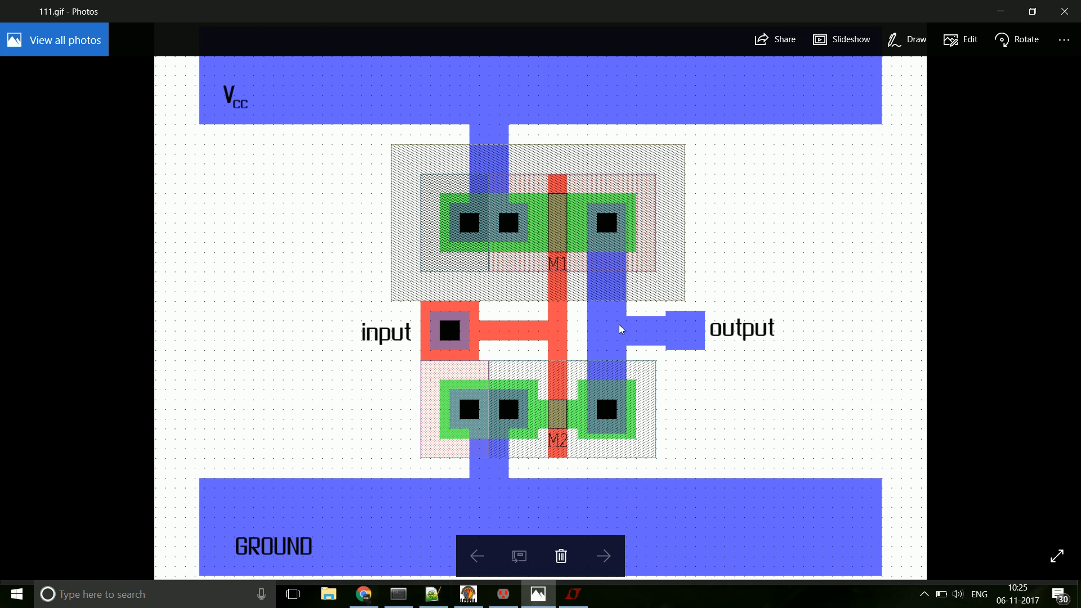
{"action": "left_click", "coordinate": [1001, 12]}
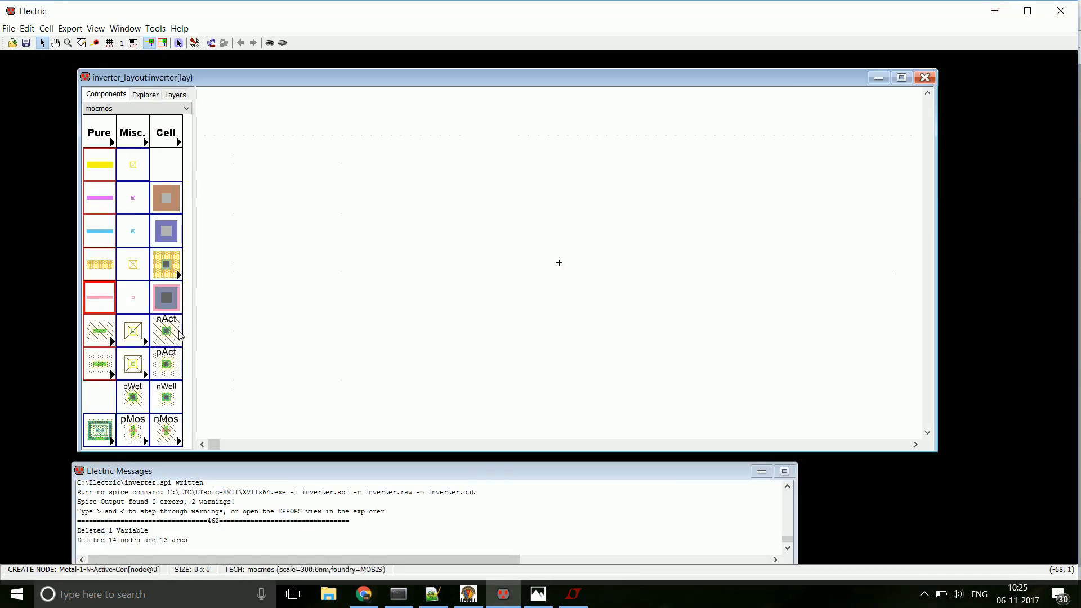
- Place a pMOS transistor at X -8, Y 10 in the inverter layout and attach a Spice model to it
{"action": "left_click", "coordinate": [133, 431]}
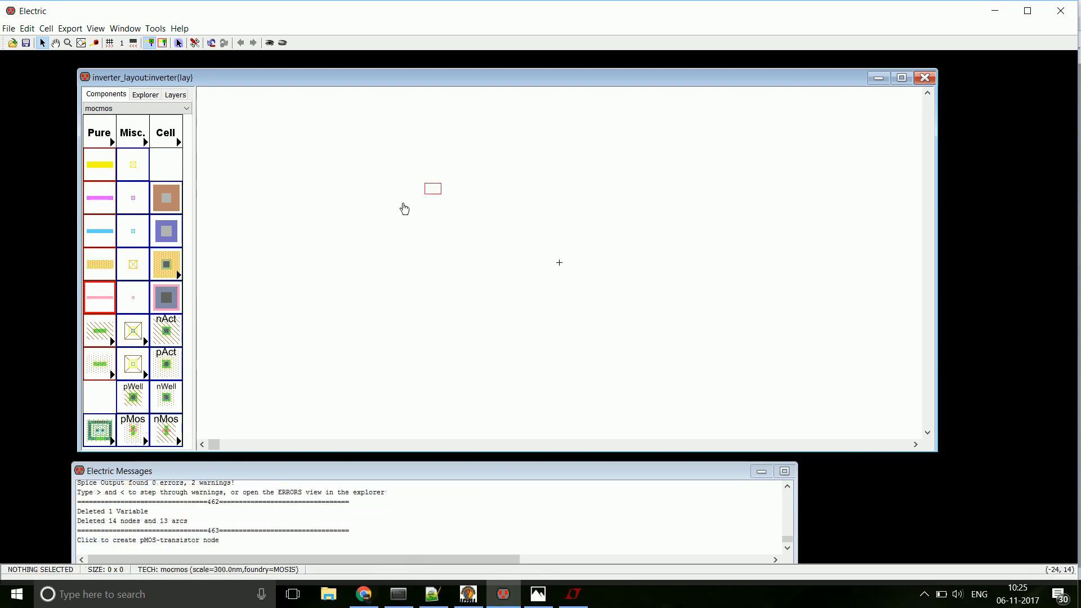
{"action": "left_click", "coordinate": [517, 211]}
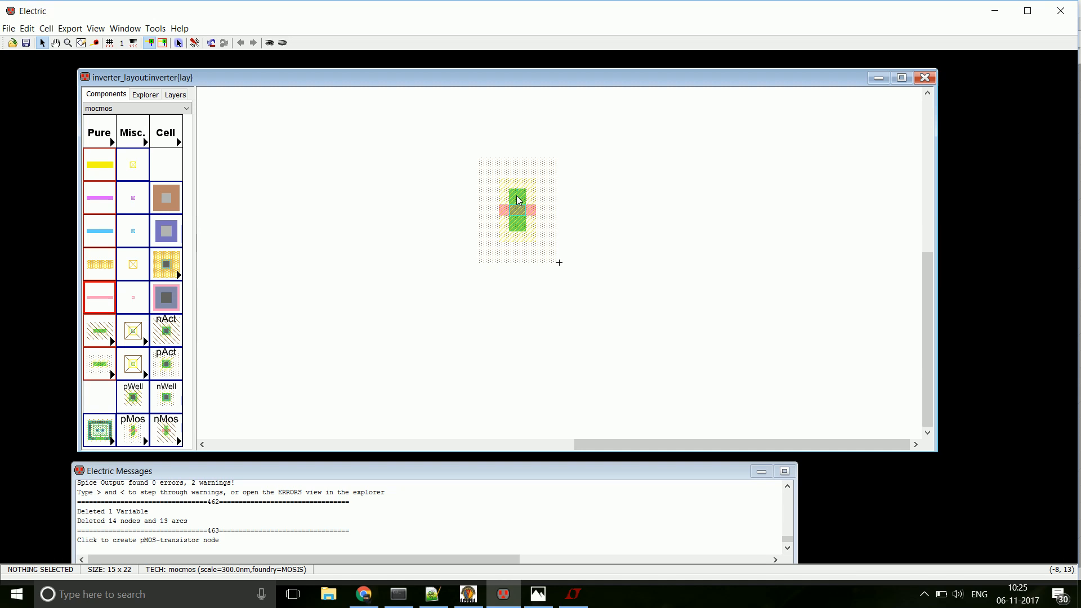
{"action": "left_click", "coordinate": [519, 200]}
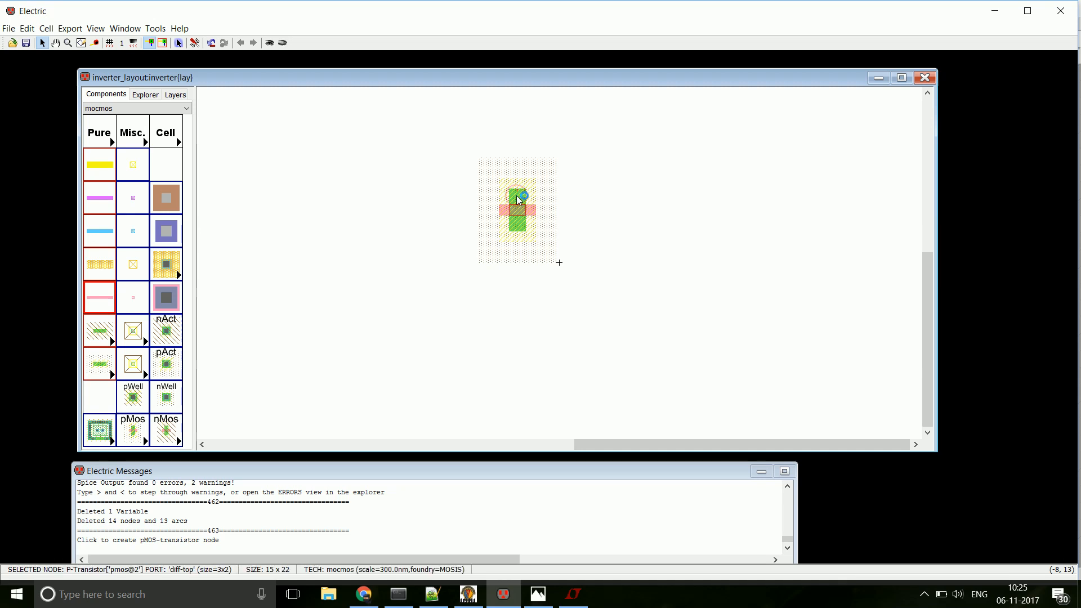
{"action": "left_click", "coordinate": [156, 28]}
{"action": "mouse_move", "coordinate": [179, 76]}
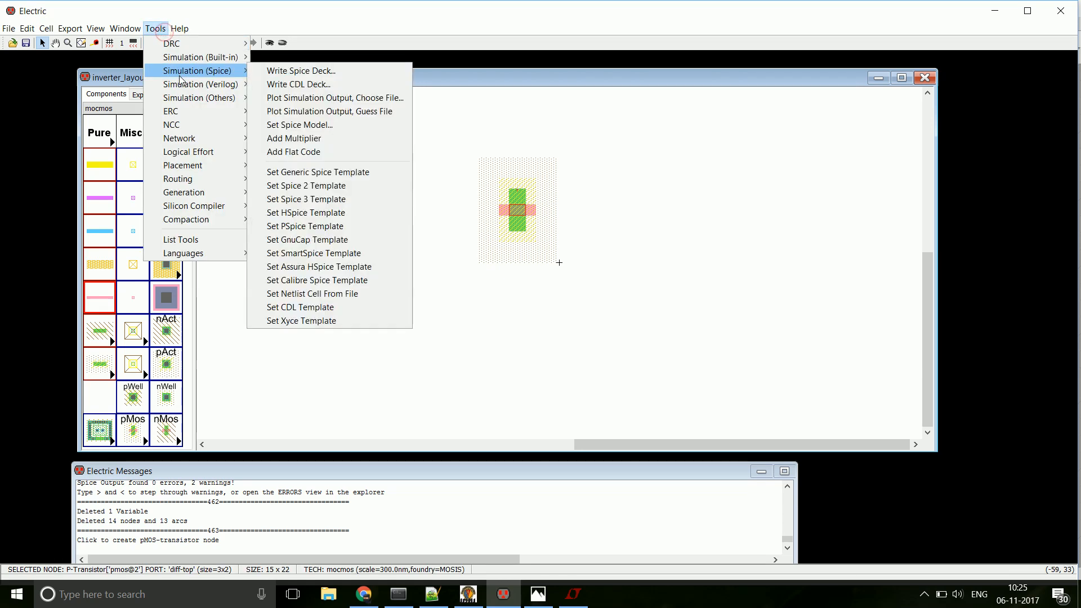
{"action": "left_click", "coordinate": [320, 125]}
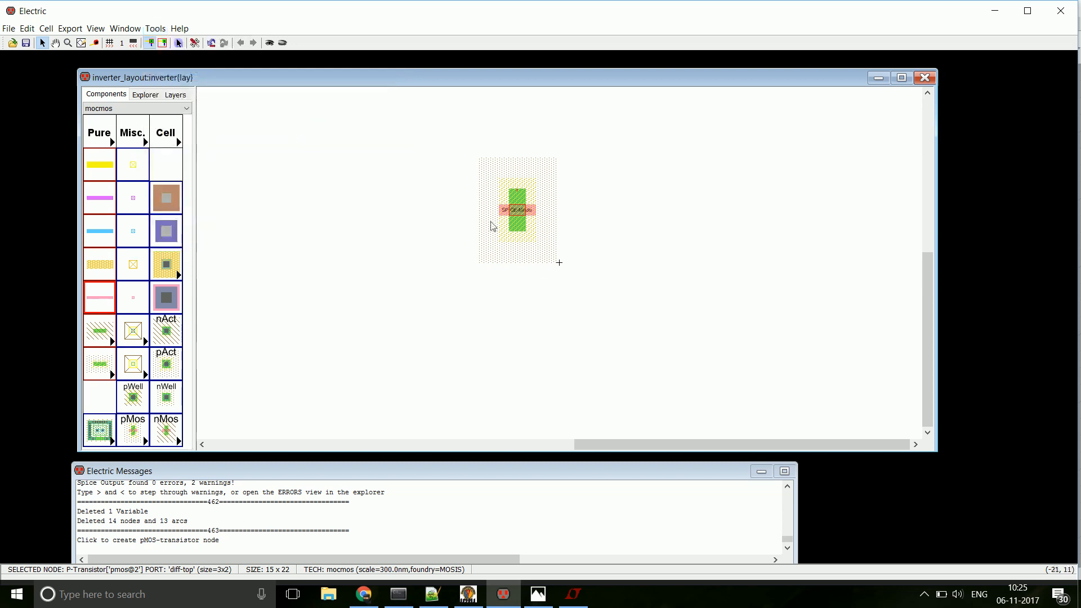
- Set the transistor's Spice model text to PMOS
{"action": "left_click", "coordinate": [645, 215]}
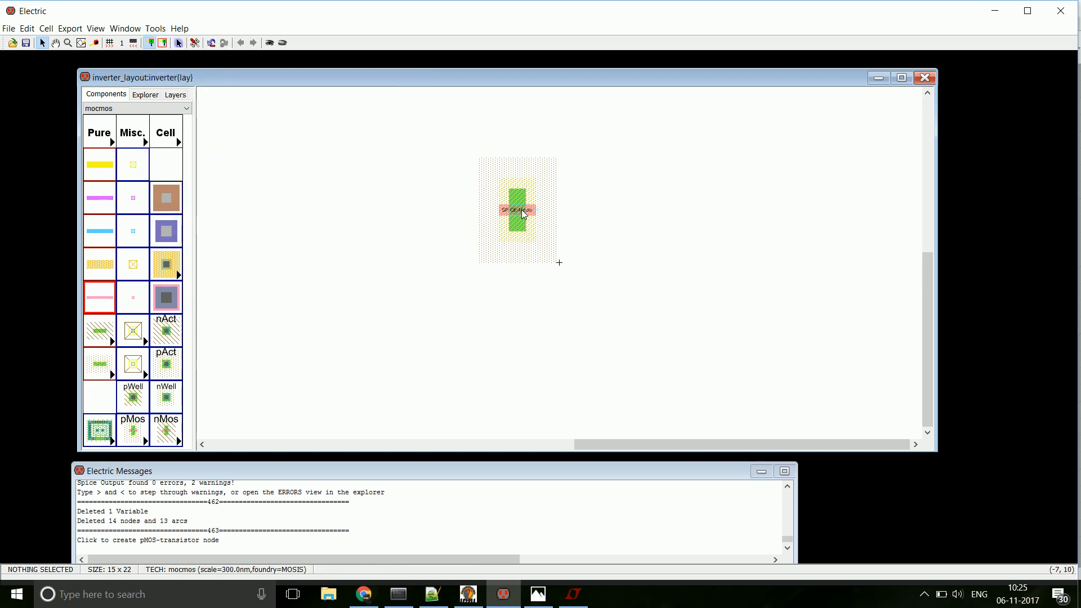
{"action": "left_click", "coordinate": [436, 218]}
{"action": "left_click", "coordinate": [514, 214]}
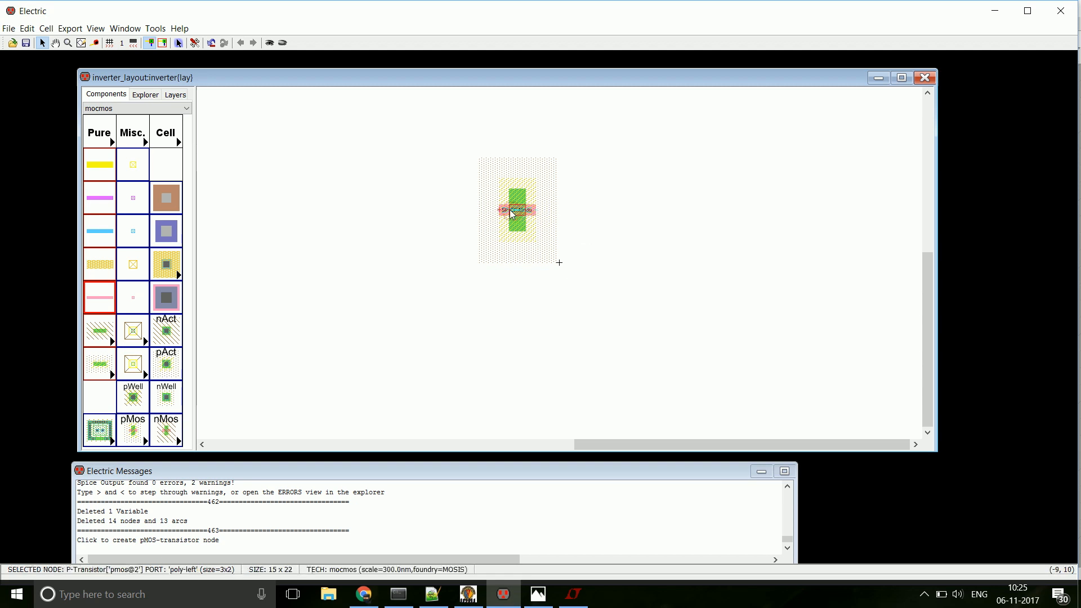
{"action": "left_click", "coordinate": [510, 210]}
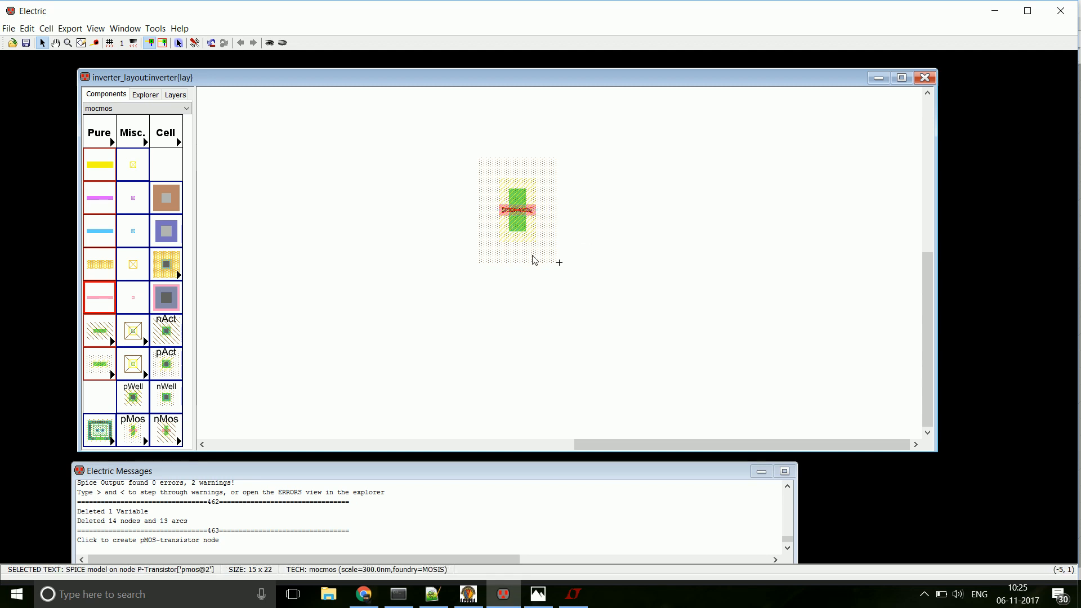
{"action": "key", "text": "ctrl+i"}
{"action": "type", "text": "PMOS"}
{"action": "key", "text": "Return"}
{"action": "left_click", "coordinate": [521, 272]}
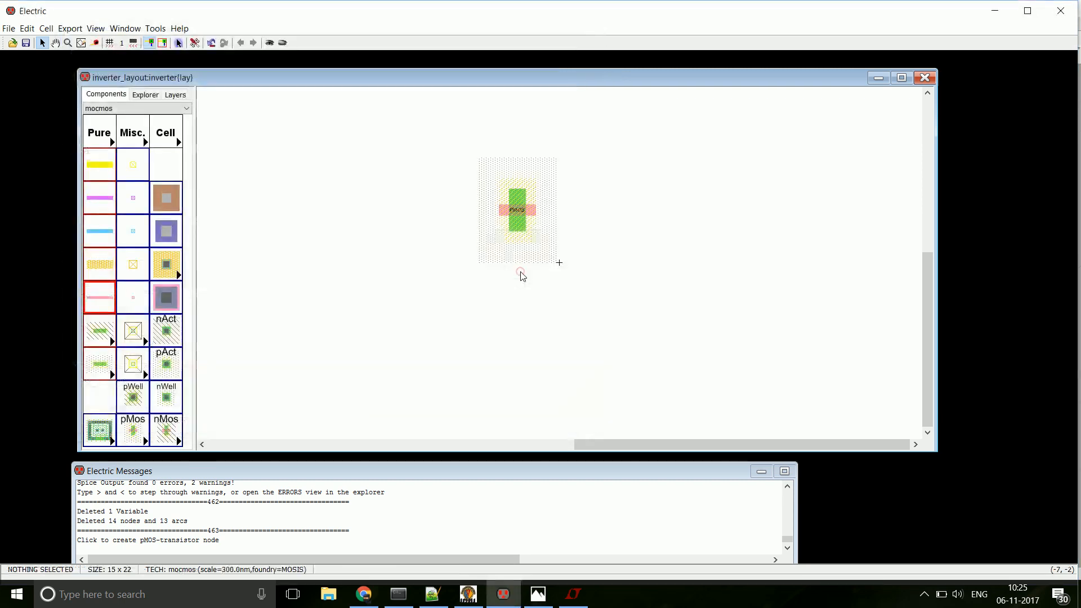
- Set the pMOS transistor's width to 10 and its rotation to 90 degrees
{"action": "double_click", "coordinate": [521, 232]}
{"action": "left_click_drag", "start_coordinate": [139, 90], "coordinate": [96, 87]}
{"action": "type", "text": "10"}
{"action": "type", "text": "90"}
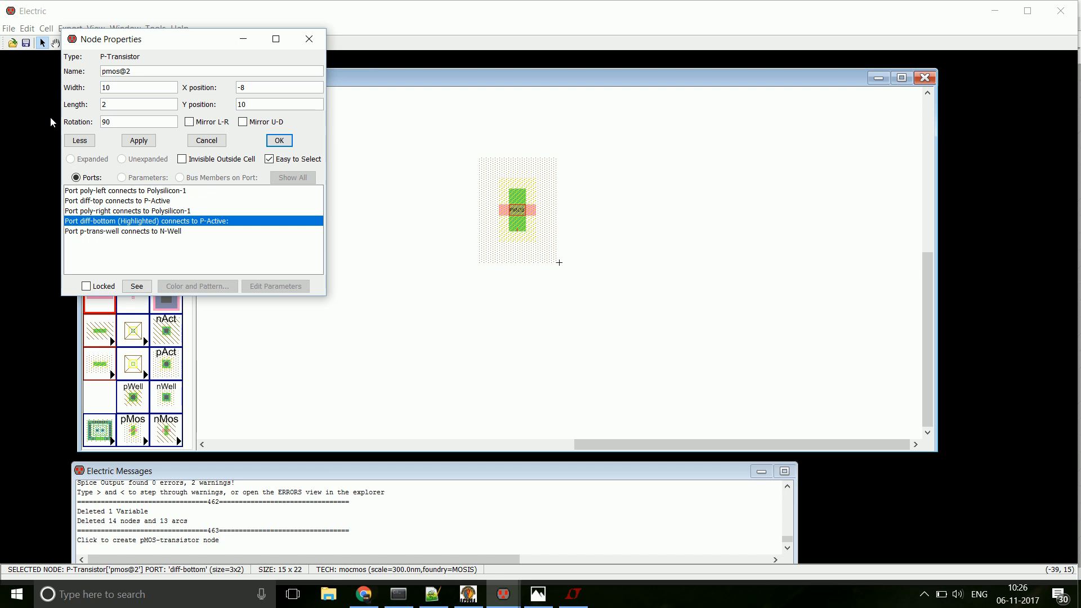
{"action": "key", "text": "Return"}
{"action": "left_click", "coordinate": [483, 342]}
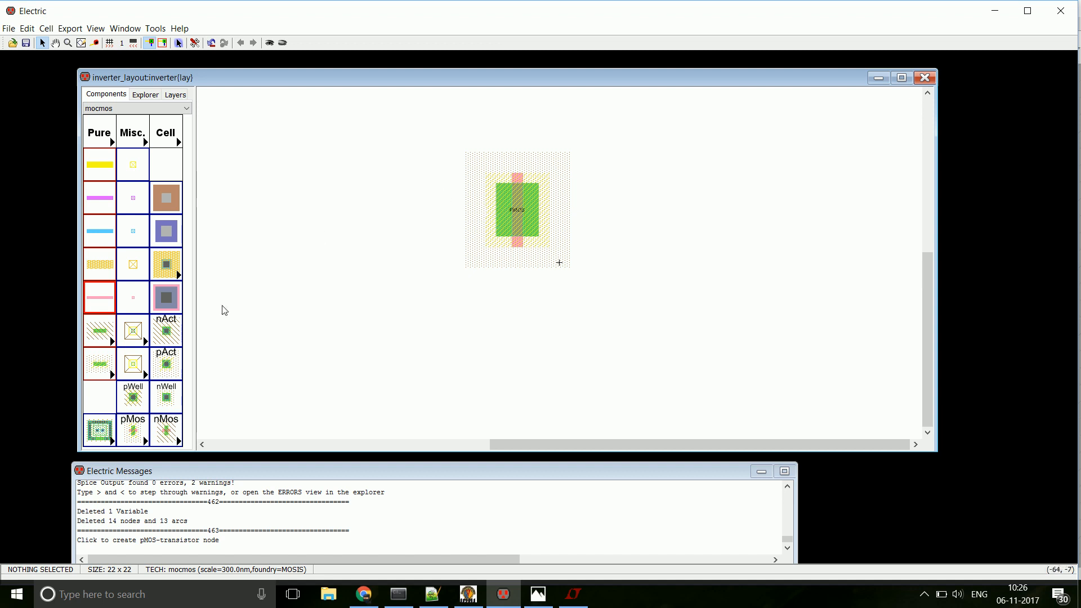
- Place a pAct contact on each side of the transistor, at X -18 and X 2, both at Y 10
{"action": "left_click", "coordinate": [172, 366]}
{"action": "left_click", "coordinate": [465, 210]}
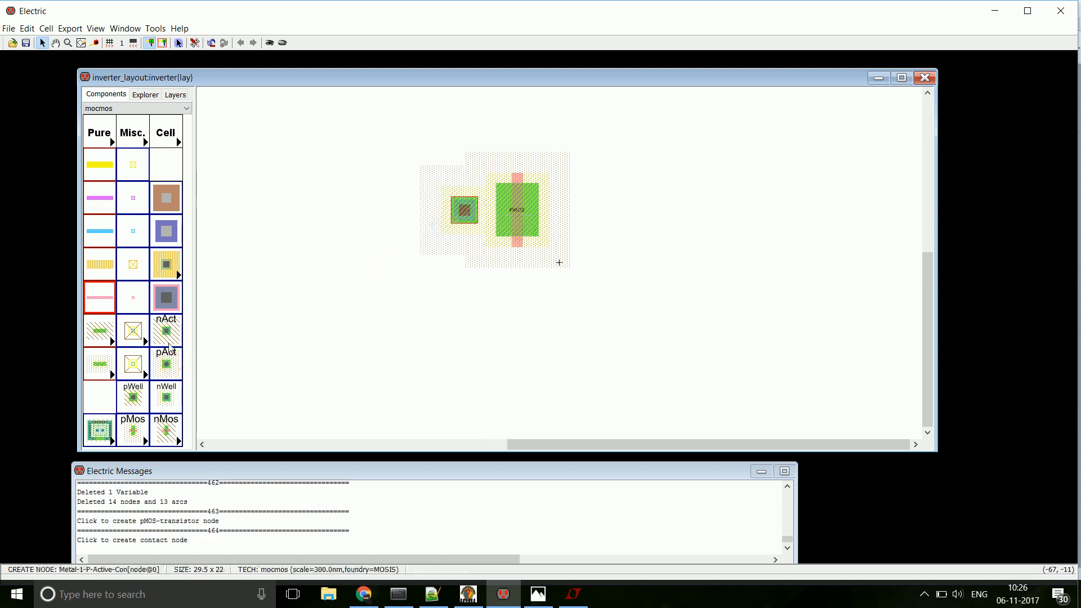
{"action": "left_click", "coordinate": [169, 364]}
{"action": "left_click", "coordinate": [570, 210]}
- Set the X size of the contact right of the transistor to 10 and its rotation to 90 degrees
{"action": "double_click", "coordinate": [571, 210]}
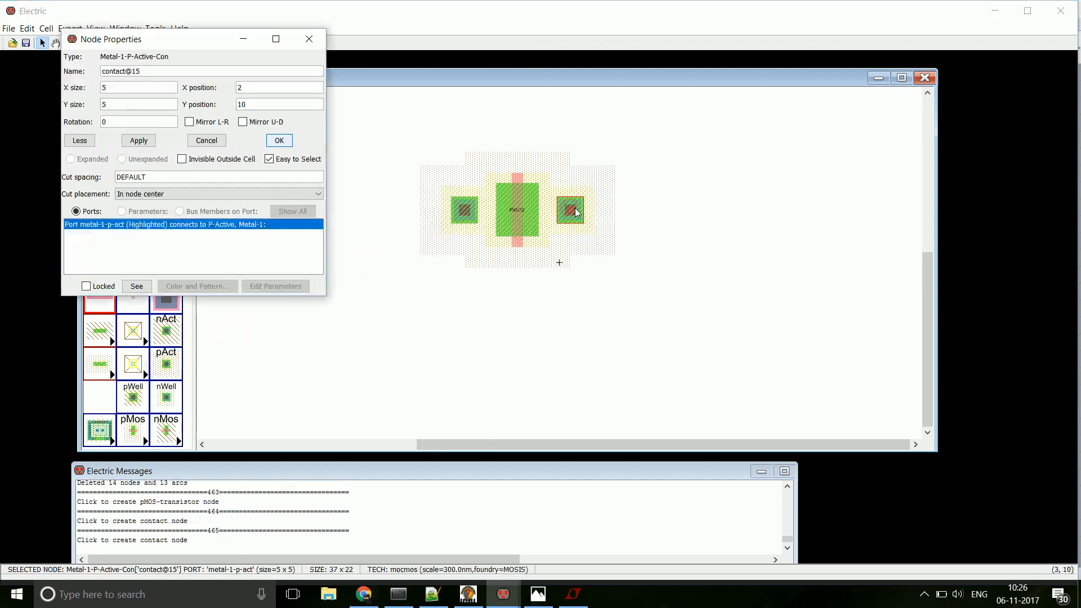
{"action": "left_click", "coordinate": [151, 85]}
{"action": "key", "text": "BackSpace"}
{"action": "type", "text": "10"}
{"action": "key", "text": "Return"}
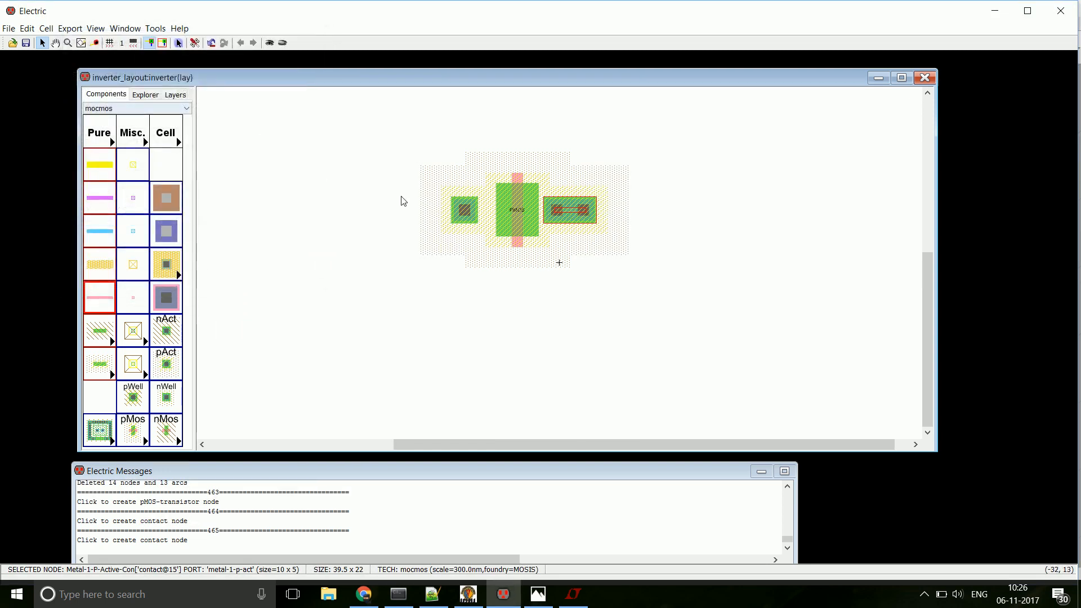
{"action": "double_click", "coordinate": [558, 206]}
{"action": "left_click", "coordinate": [155, 116]}
{"action": "key", "text": "BackSpace"}
{"action": "type", "text": "90"}
{"action": "key", "text": "Return"}
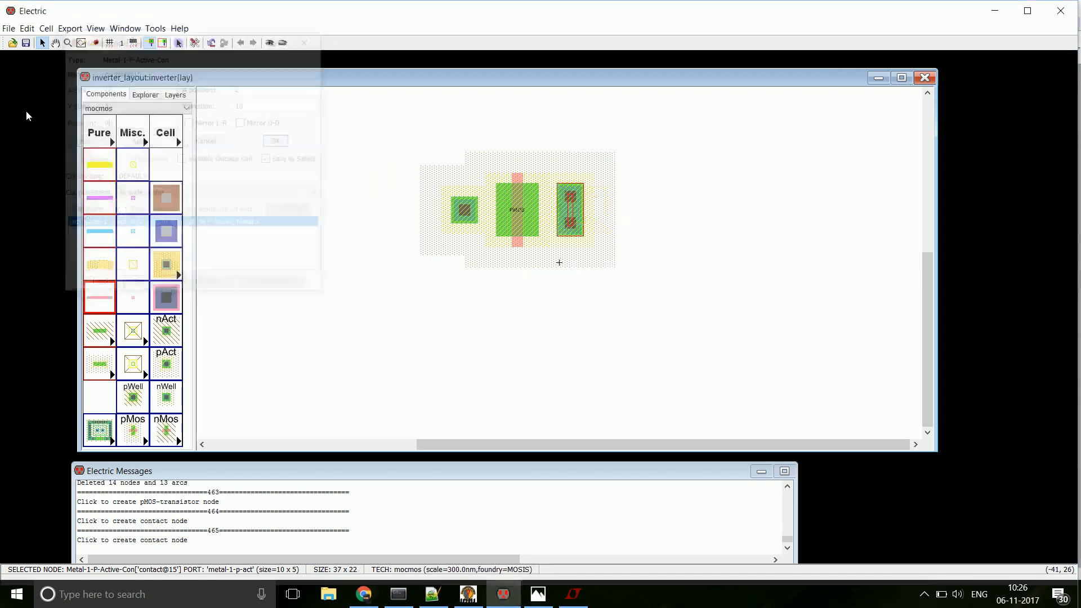
- Set the X size of the contact left of the transistor to 10 and its rotation to 90 degrees
{"action": "left_click", "coordinate": [475, 218]}
{"action": "double_click", "coordinate": [475, 219]}
{"action": "left_click", "coordinate": [132, 86]}
{"action": "key", "text": "BackSpace"}
{"action": "type", "text": "10"}
{"action": "left_click", "coordinate": [135, 121]}
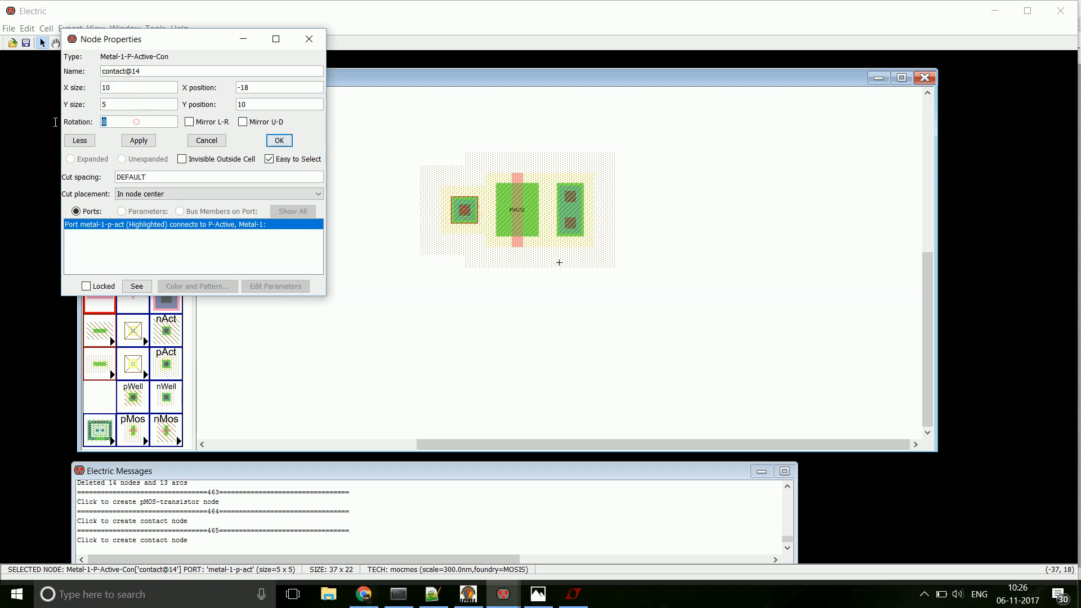
{"action": "key", "text": "BackSpace"}
{"action": "type", "text": "90"}
{"action": "key", "text": "Return"}
{"action": "left_click", "coordinate": [296, 207]}
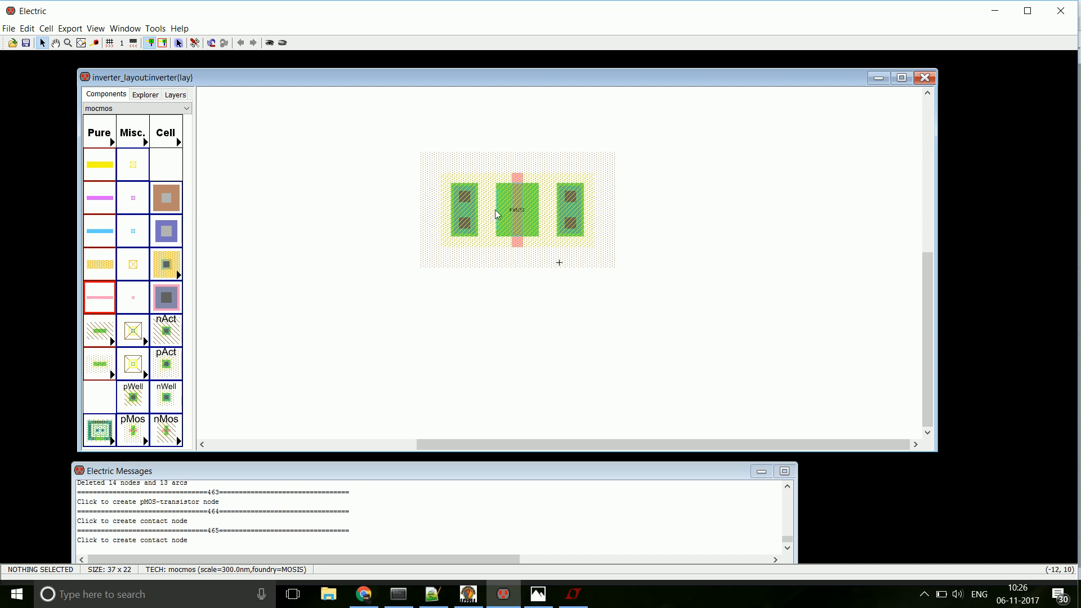
- Wire the transistor's left diffusion port to the left pAct contact with a P-Active arc
{"action": "left_click", "coordinate": [509, 219]}
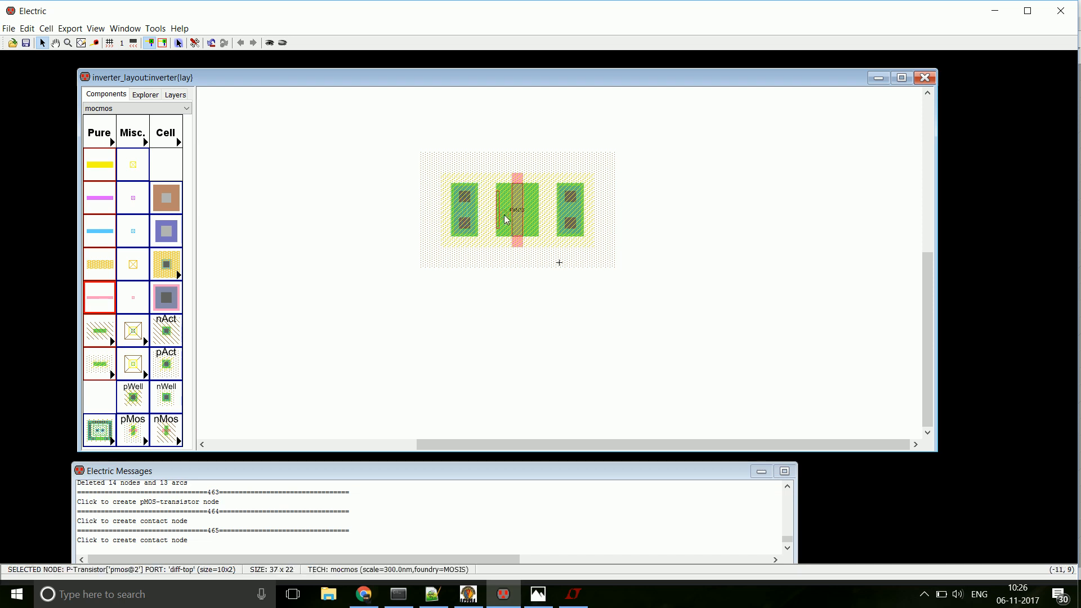
{"action": "left_click", "coordinate": [538, 213]}
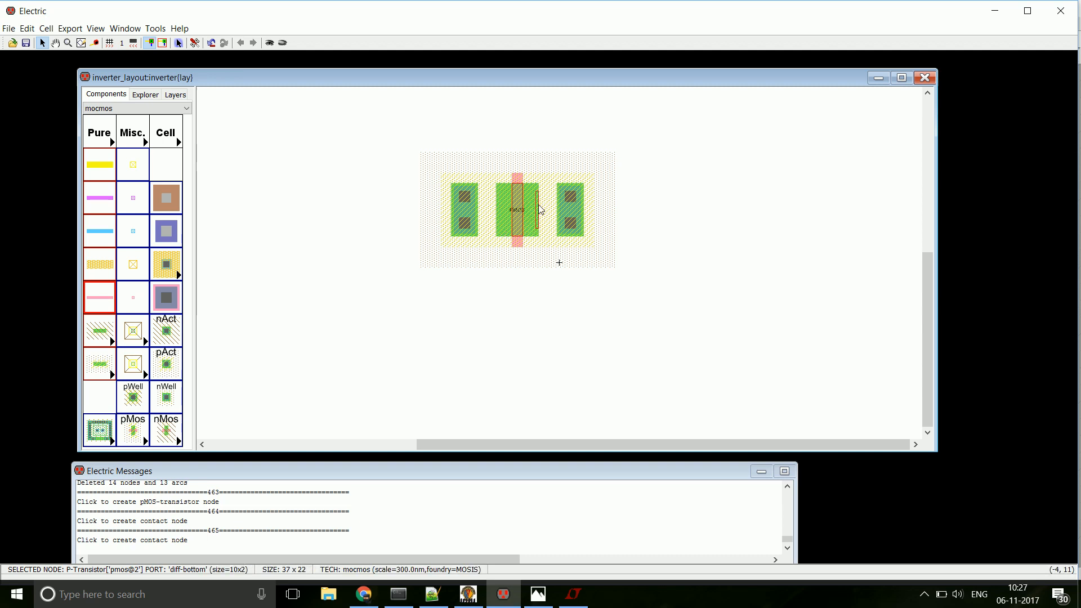
{"action": "left_click", "coordinate": [500, 212]}
{"action": "left_click", "coordinate": [500, 212]}
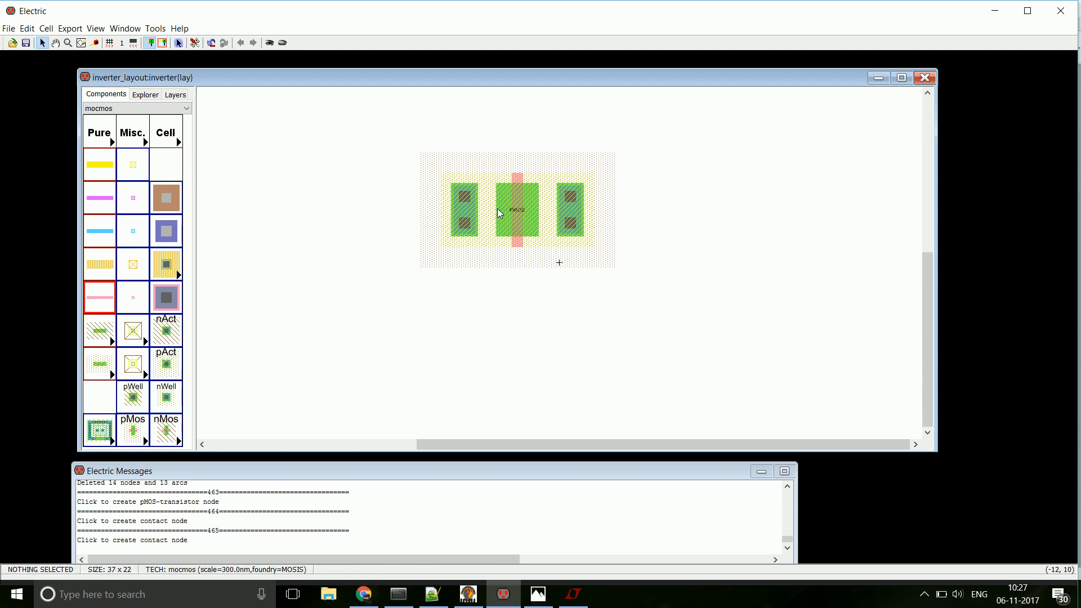
{"action": "left_click", "coordinate": [497, 213]}
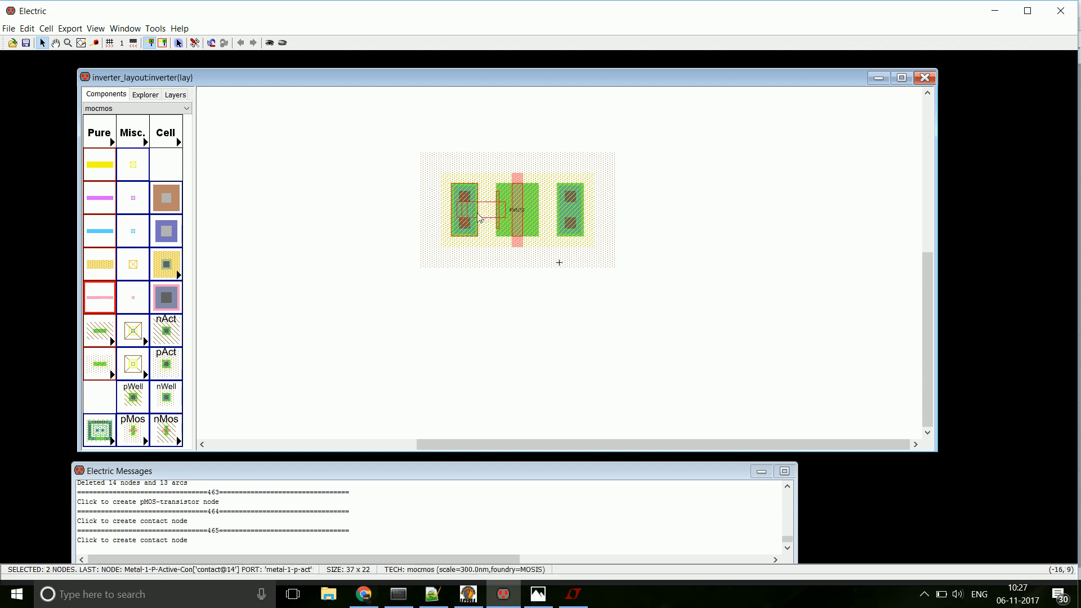
{"action": "left_click", "coordinate": [483, 218], "text": "shift"}
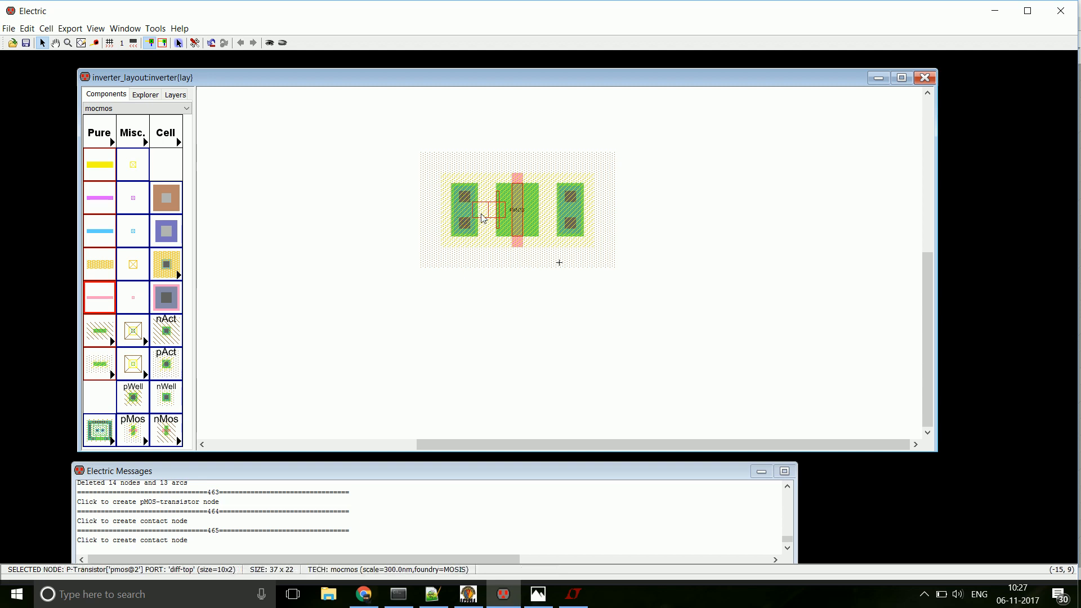
{"action": "right_click", "coordinate": [475, 214]}
{"action": "left_click", "coordinate": [413, 223]}
- Wire the transistor's right diffusion port to the right pAct contact with a P-Active arc
{"action": "left_click", "coordinate": [543, 217]}
{"action": "right_click", "coordinate": [570, 213]}
{"action": "left_click", "coordinate": [679, 209]}
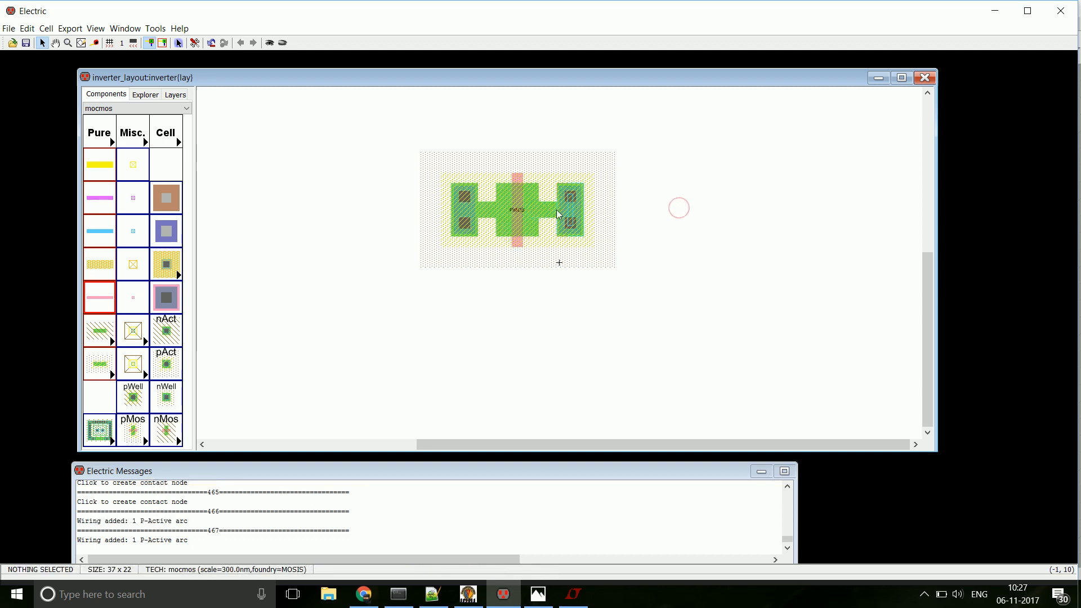
- Set the extension of both P-Active arcs to Make Neither End Extend
{"action": "left_click", "coordinate": [486, 211]}
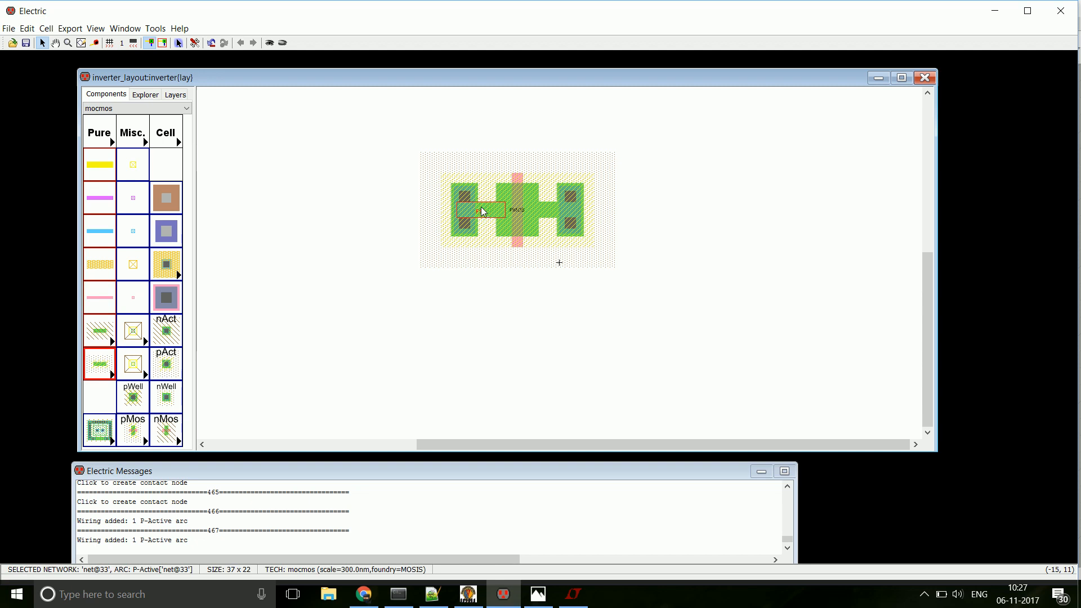
{"action": "left_click", "coordinate": [552, 215], "text": "shift"}
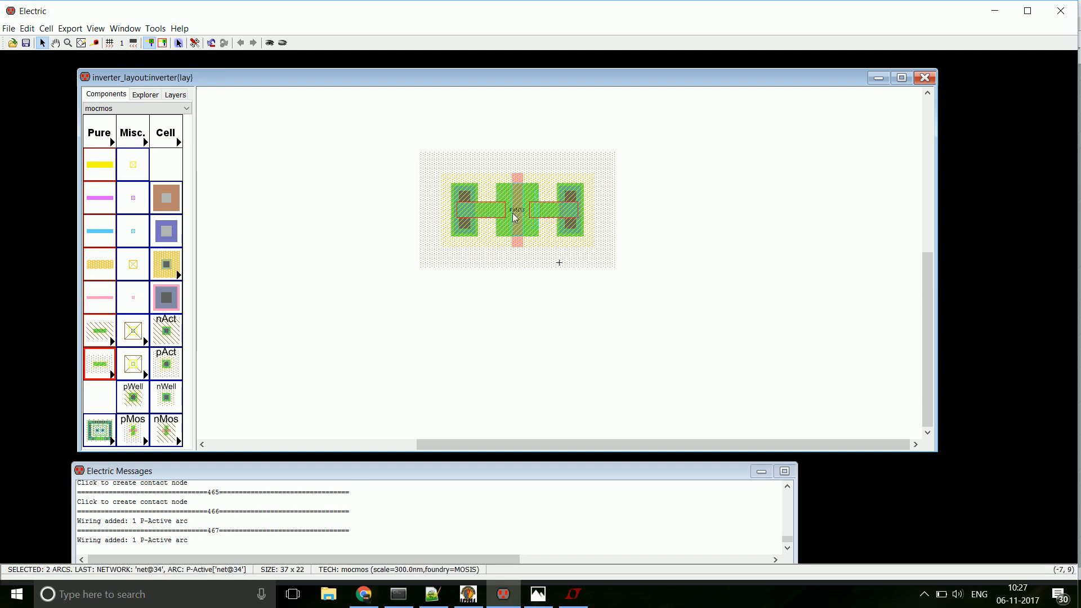
{"action": "key", "text": "ctrl+i"}
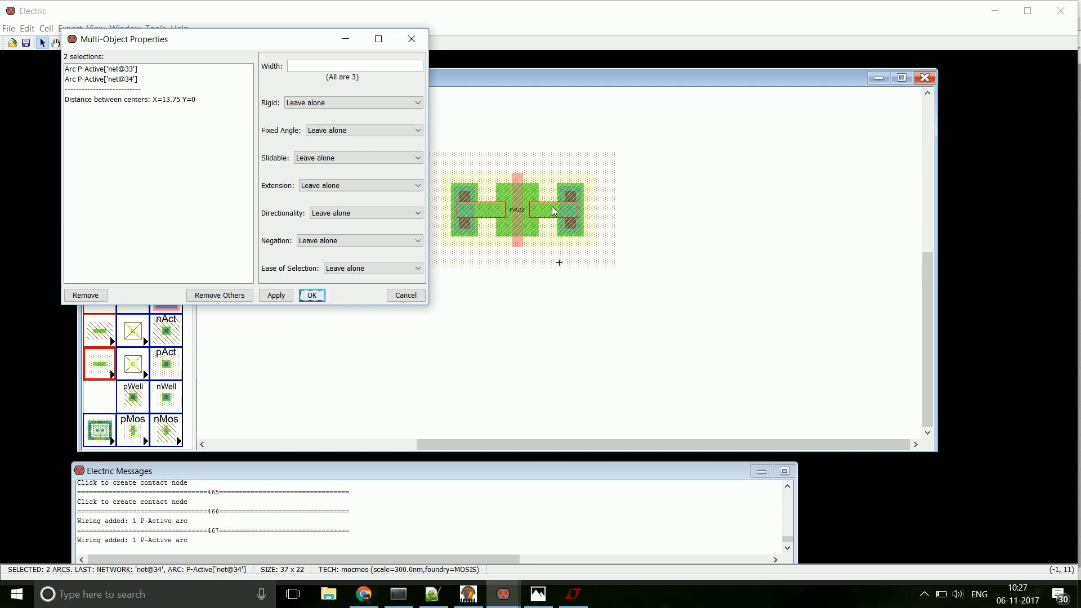
{"action": "left_click", "coordinate": [330, 186]}
{"action": "left_click", "coordinate": [342, 218]}
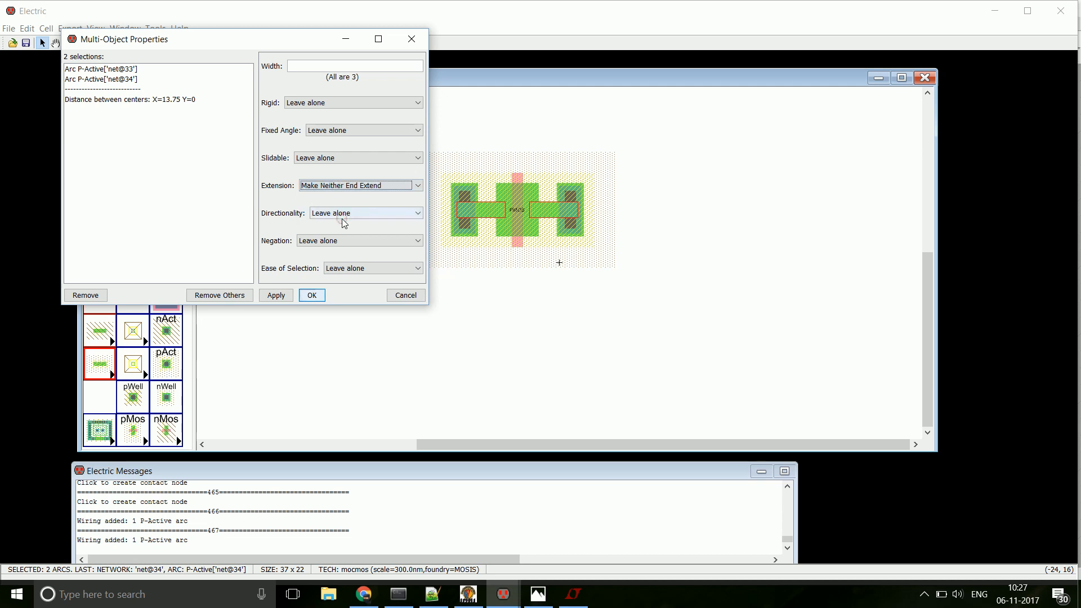
{"action": "left_click", "coordinate": [287, 298]}
{"action": "left_click", "coordinate": [312, 295]}
{"action": "left_click", "coordinate": [606, 302]}
- Move both pAct contacts 5 units inward so they abut the pMOS transistor's diffusion on each side
{"action": "left_click", "coordinate": [345, 166]}
{"action": "left_click", "coordinate": [458, 218]}
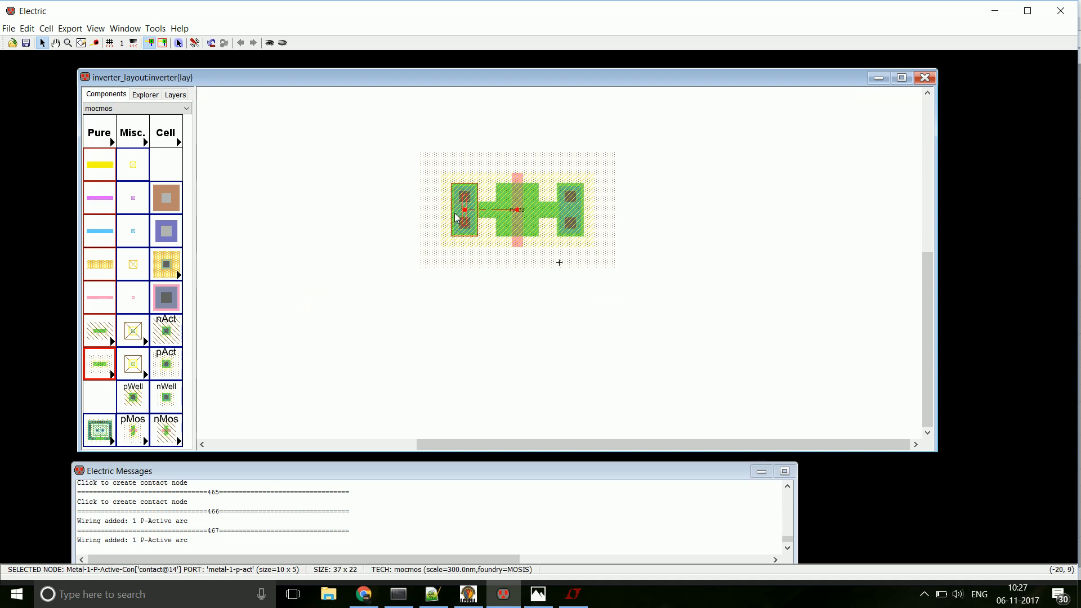
{"action": "left_click_drag", "start_coordinate": [456, 218], "coordinate": [463, 217]}
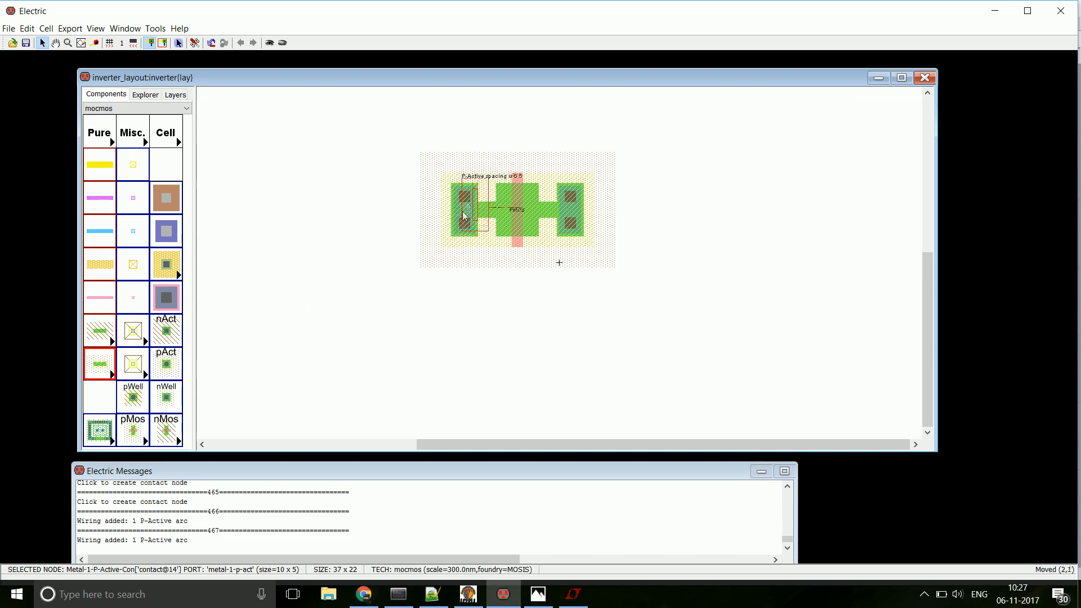
{"action": "left_click_drag", "start_coordinate": [462, 217], "coordinate": [432, 217]}
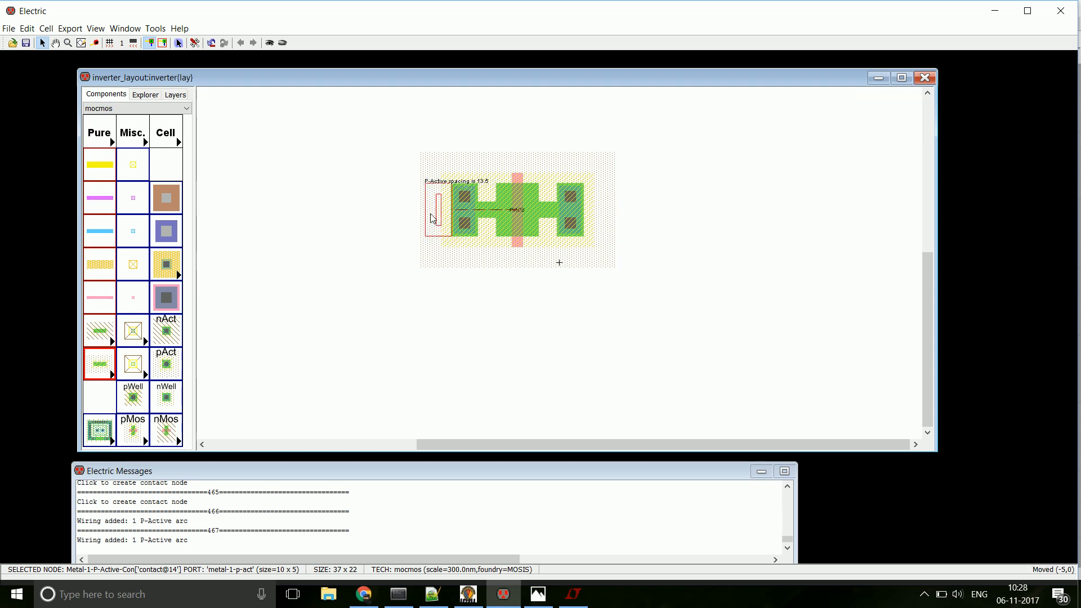
{"action": "left_click_drag", "start_coordinate": [432, 217], "coordinate": [481, 219]}
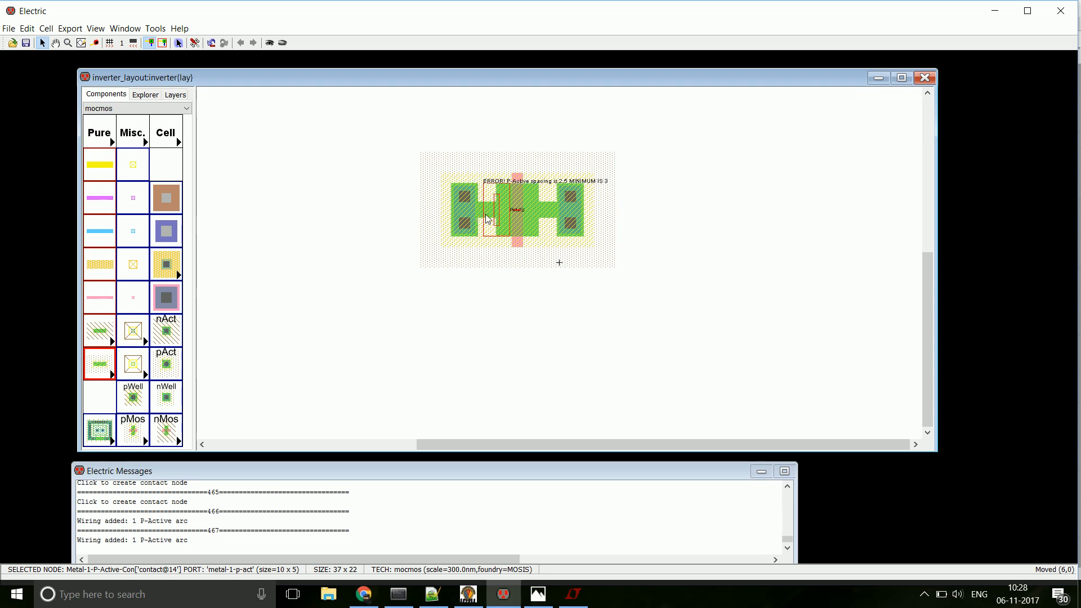
{"action": "left_click_drag", "start_coordinate": [487, 219], "coordinate": [483, 218]}
{"action": "left_click_drag", "start_coordinate": [583, 215], "coordinate": [546, 214]}
{"action": "left_click", "coordinate": [710, 184]}
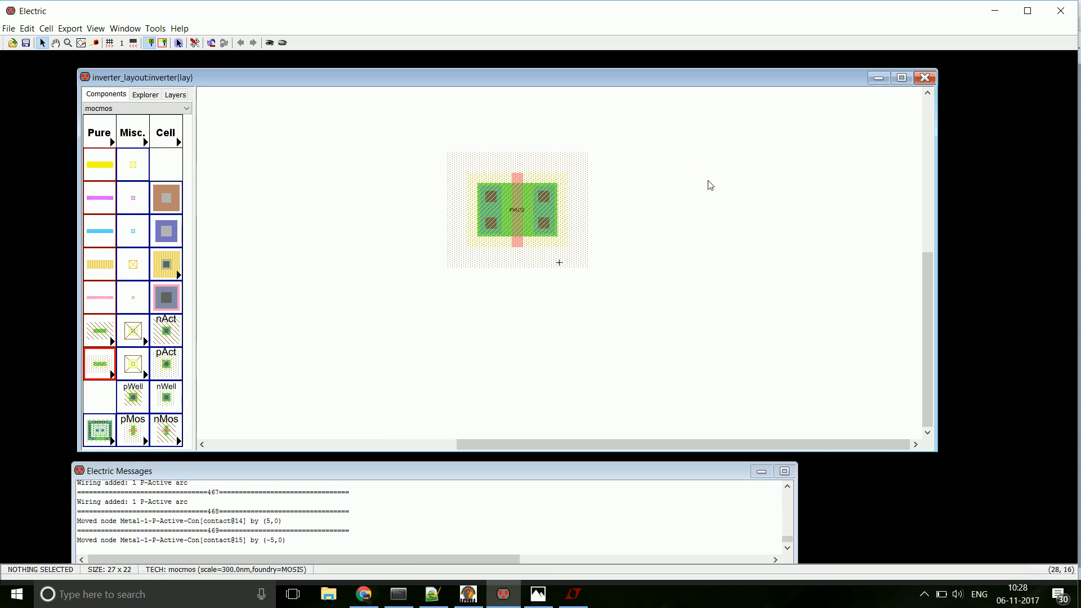
- Place an nMOS transistor below the pMOS, with width 5 and rotated 90 degrees so its gate runs vertically
{"action": "left_click", "coordinate": [166, 433]}
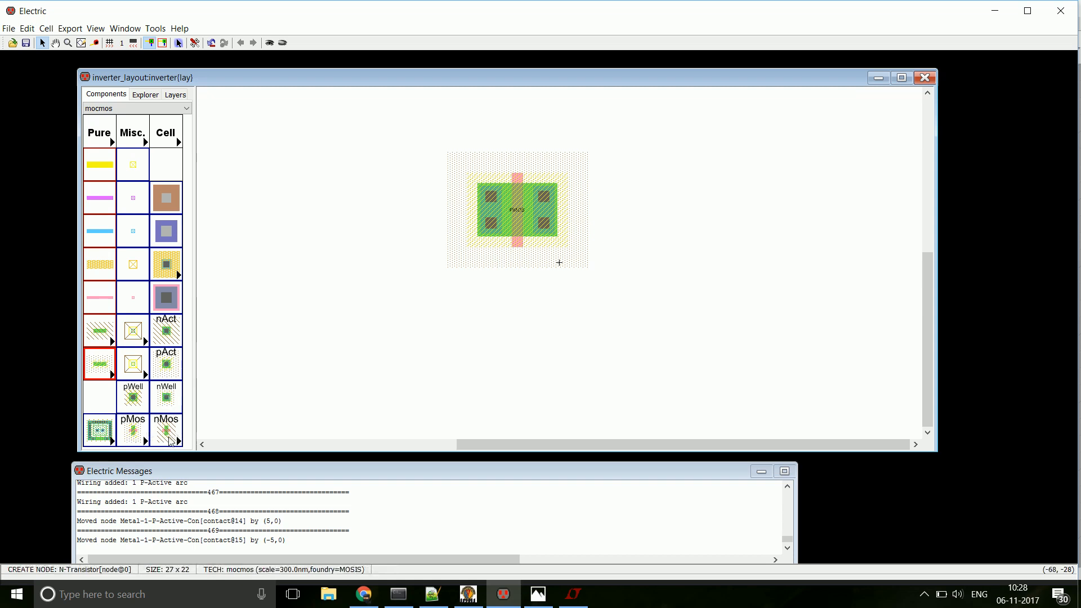
{"action": "double_click", "coordinate": [516, 342]}
{"action": "left_click", "coordinate": [179, 142]}
{"action": "double_click", "coordinate": [516, 325]}
{"action": "key", "text": "Tab"}
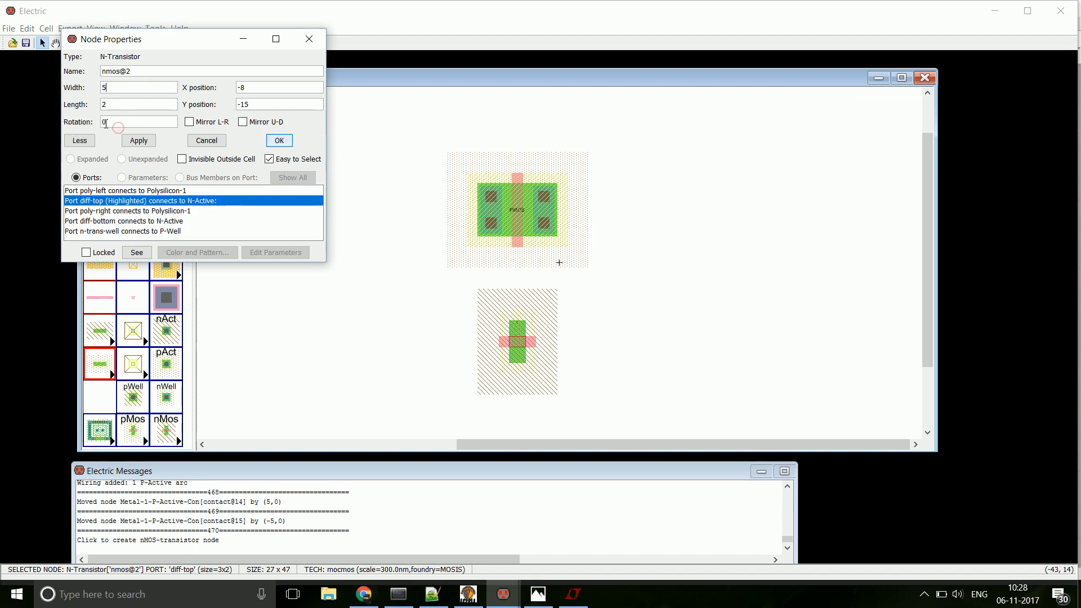
{"action": "key", "text": "Return"}
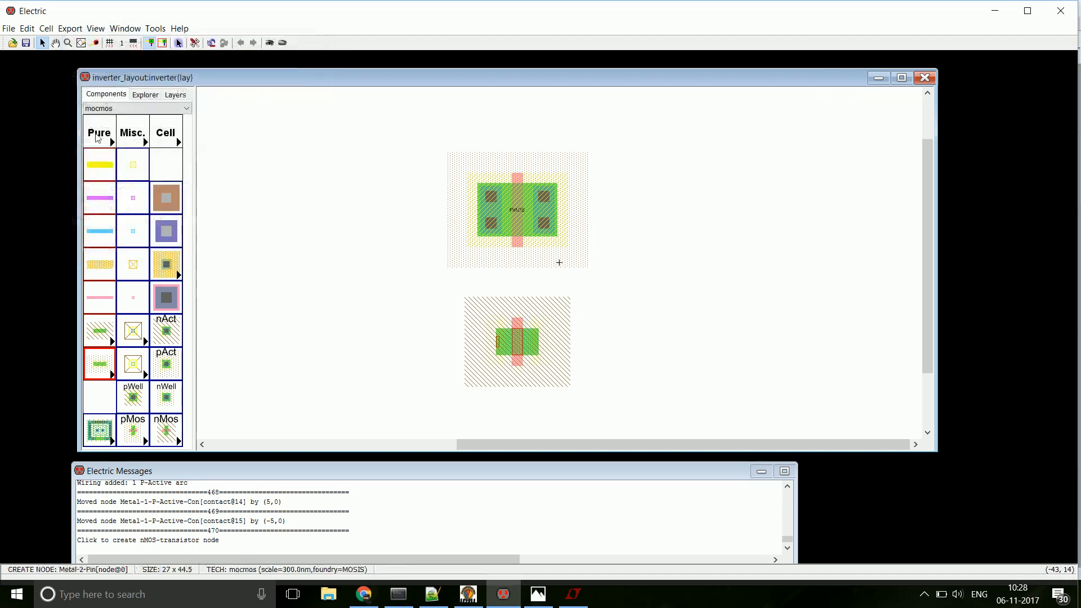
- Place one nAct contact on each side of the nMOS transistor
{"action": "left_click", "coordinate": [178, 336]}
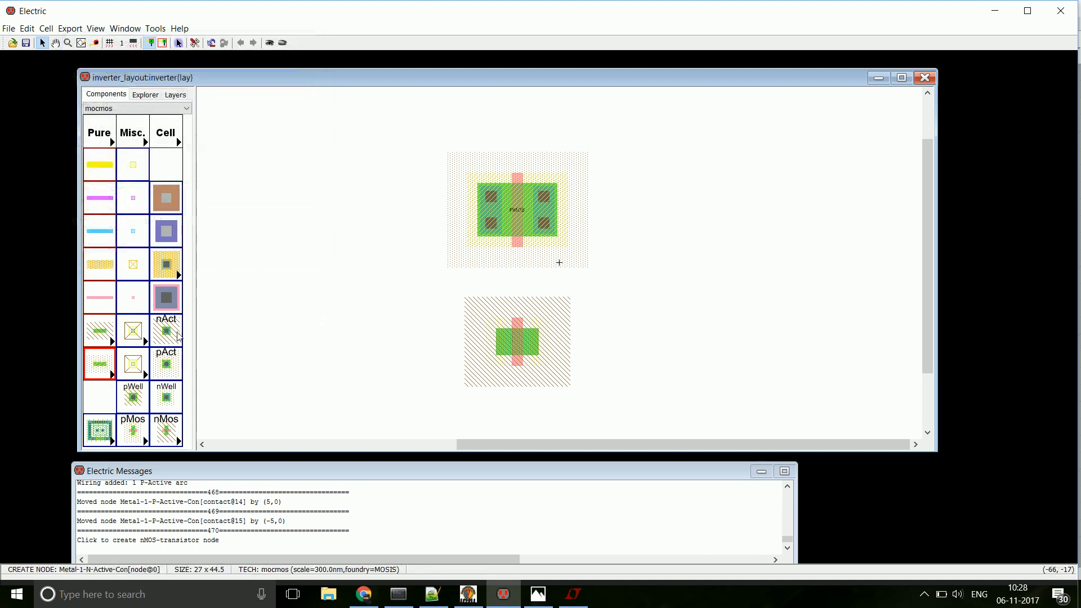
{"action": "left_click", "coordinate": [438, 353]}
{"action": "left_click", "coordinate": [167, 331]}
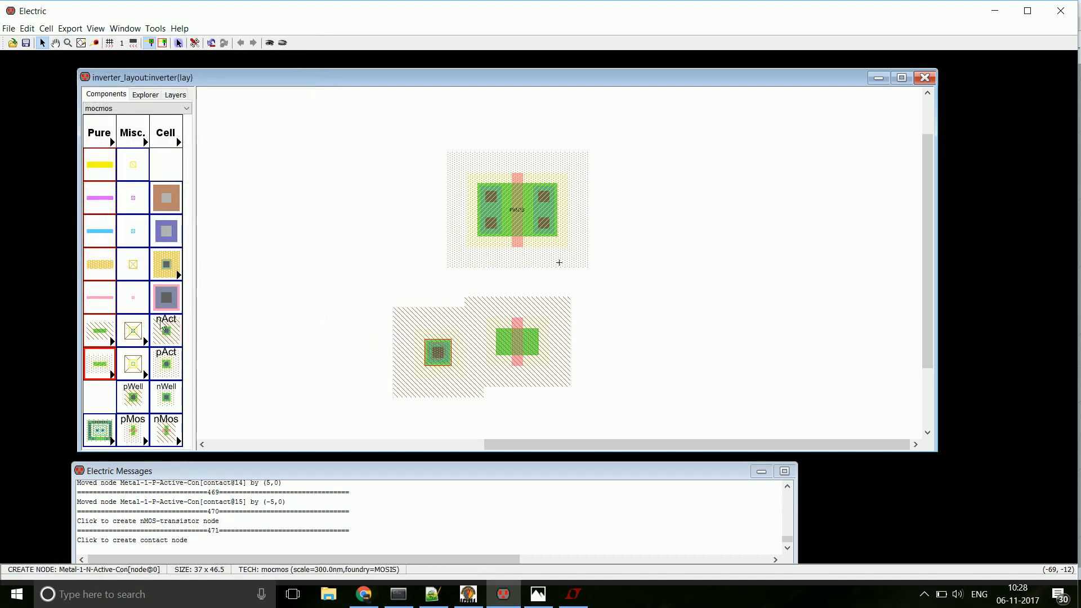
{"action": "left_click", "coordinate": [585, 338]}
- Align both nAct contacts horizontally with the nMOS transistor's diffusion, leaving a gap on each side
{"action": "left_click_drag", "start_coordinate": [588, 343], "coordinate": [556, 344]}
{"action": "double_click", "coordinate": [556, 342]}
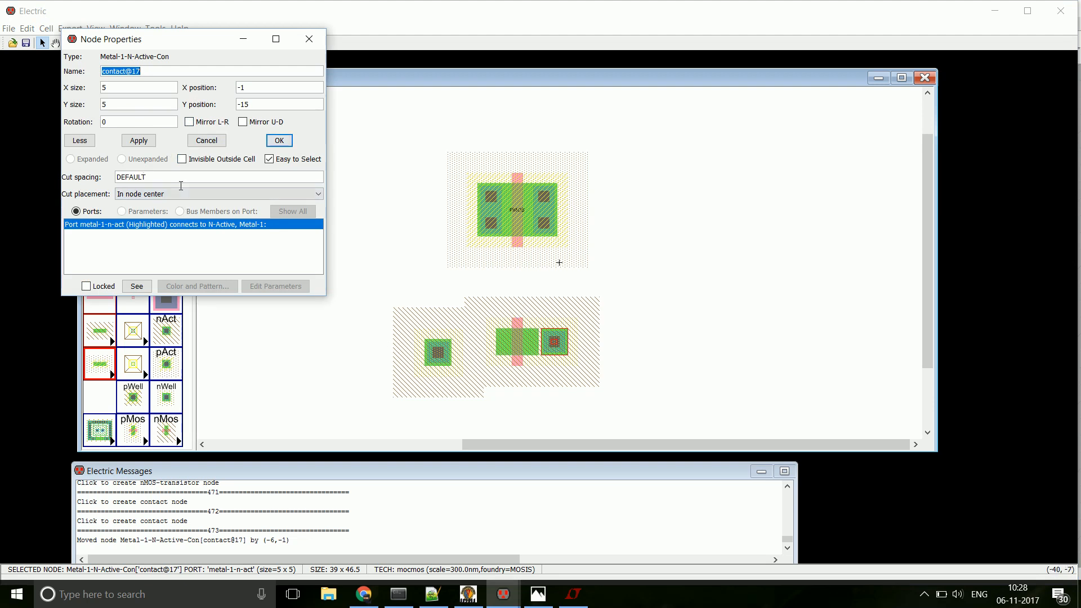
{"action": "left_click", "coordinate": [280, 140]}
{"action": "left_click_drag", "start_coordinate": [438, 352], "coordinate": [455, 341]}
{"action": "left_click_drag", "start_coordinate": [556, 343], "coordinate": [571, 343]}
{"action": "left_click", "coordinate": [663, 307]}
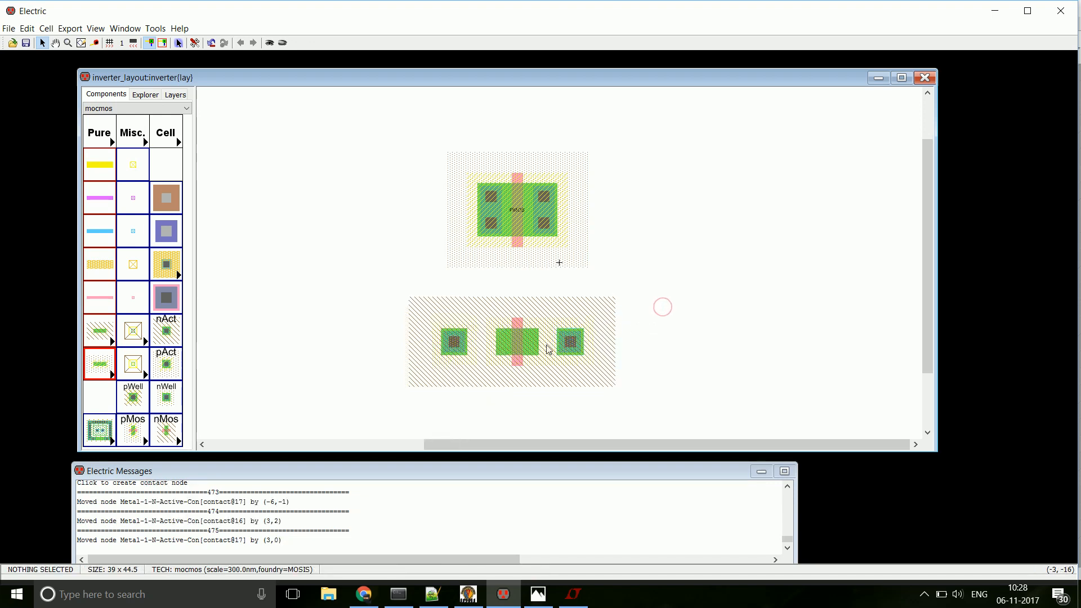
- Add a Spice model to the nMOS transistor and set its text to NMOS
{"action": "left_click", "coordinate": [521, 346]}
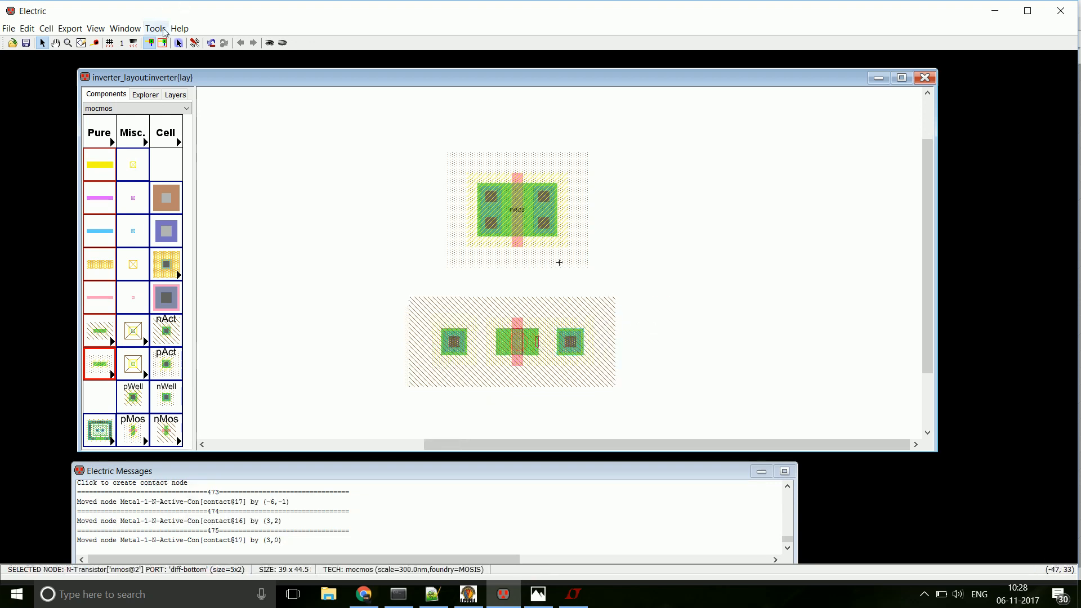
{"action": "left_click", "coordinate": [155, 29]}
{"action": "mouse_move", "coordinate": [203, 70]}
{"action": "left_click", "coordinate": [304, 125]}
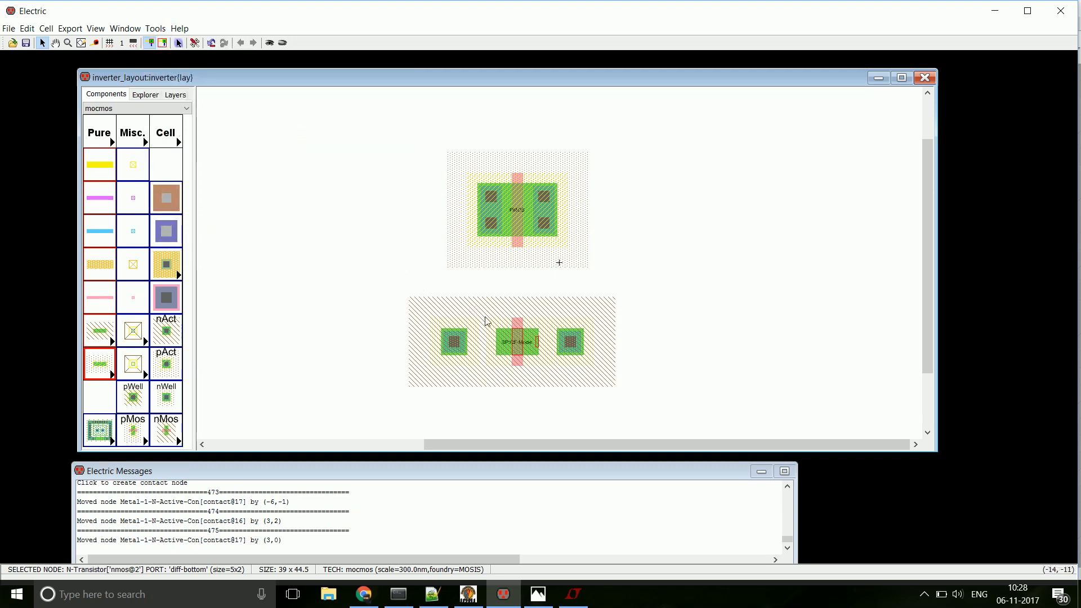
{"action": "left_click", "coordinate": [509, 347]}
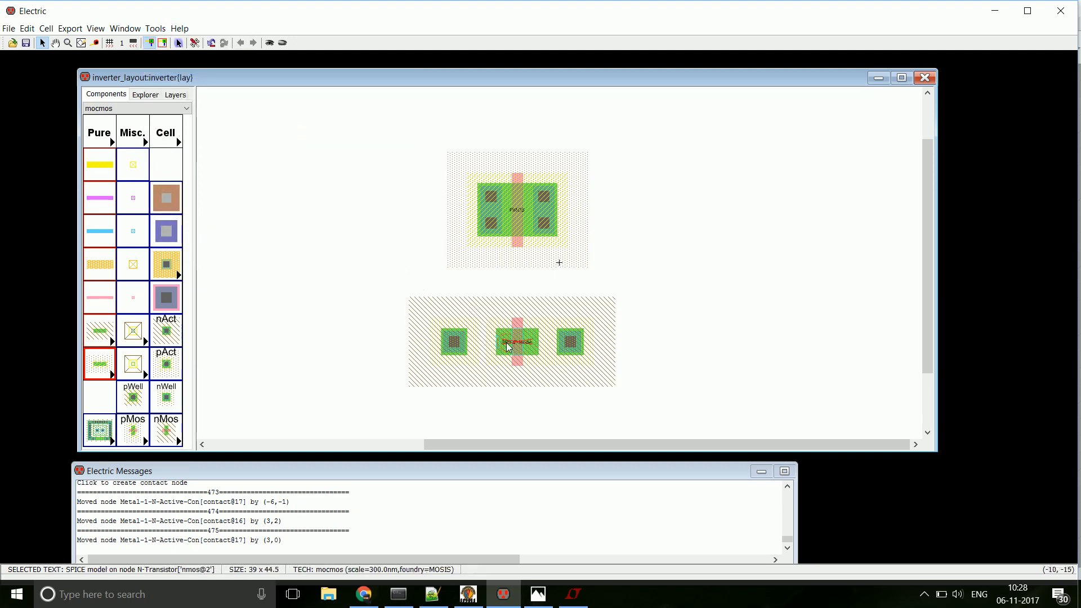
{"action": "double_click", "coordinate": [507, 344]}
{"action": "type", "text": "NMOS"}
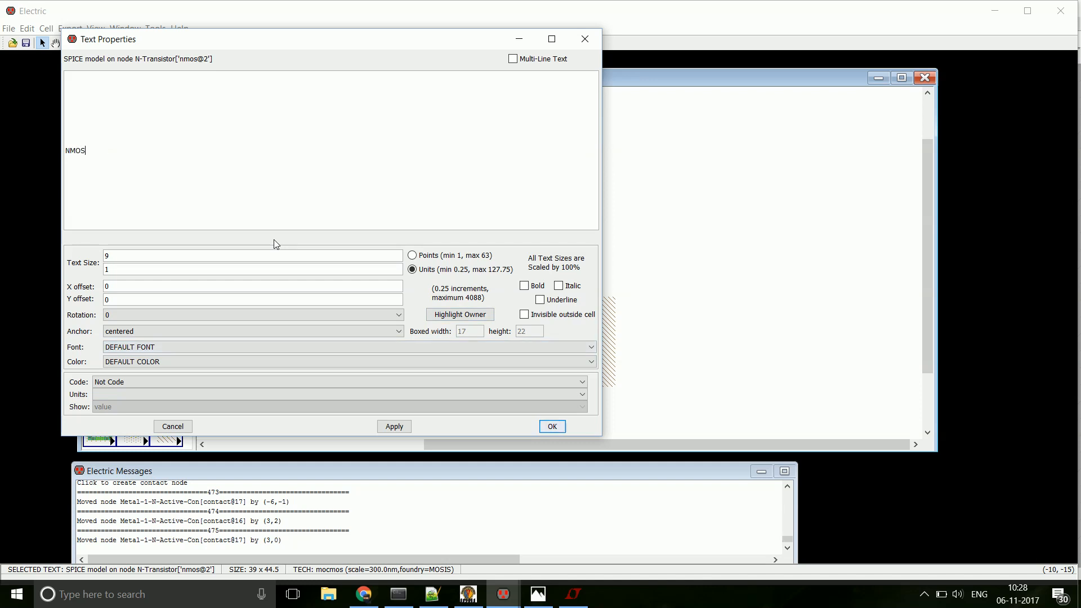
{"action": "key", "text": "Return"}
{"action": "left_click", "coordinate": [362, 326]}
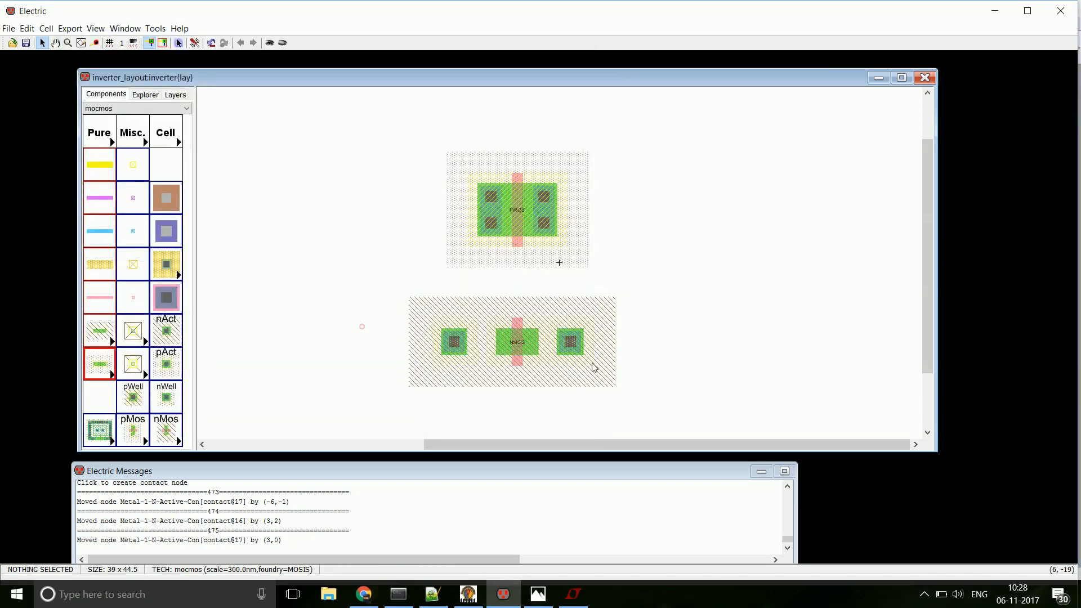
- Wire the nMOS transistor's left and right diffusion ports to the adjacent nAct contacts with N-Active arcs
{"action": "left_click", "coordinate": [504, 342]}
{"action": "right_click_drag", "start_coordinate": [498, 343], "coordinate": [461, 343]}
{"action": "left_click", "coordinate": [536, 346]}
{"action": "right_click_drag", "start_coordinate": [536, 346], "coordinate": [561, 344]}
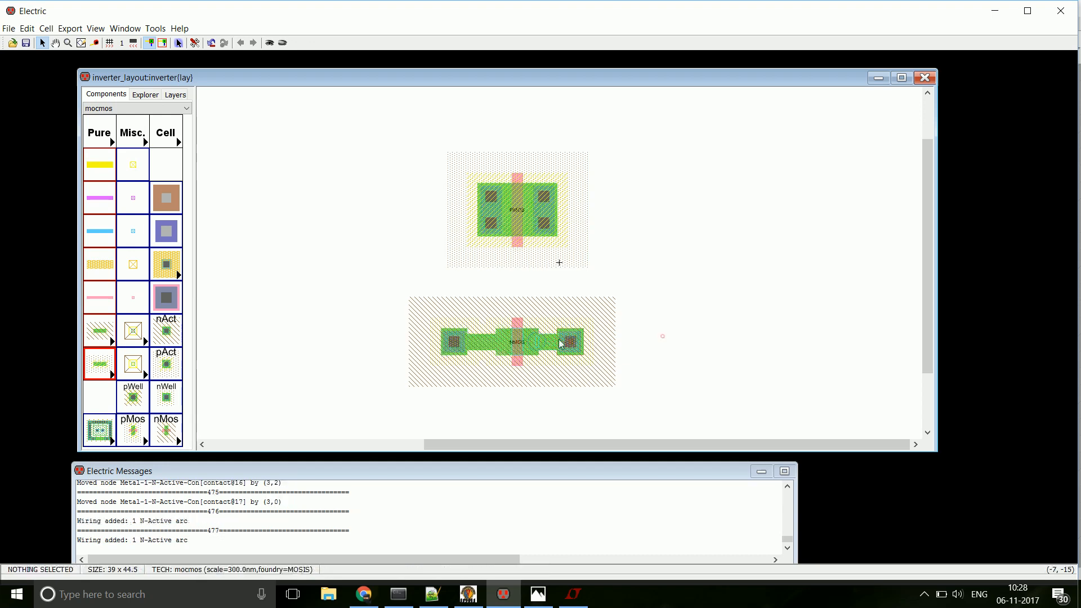
- Set the extension of both N-Active arcs to Make Neither End Extend
{"action": "left_click", "coordinate": [483, 344]}
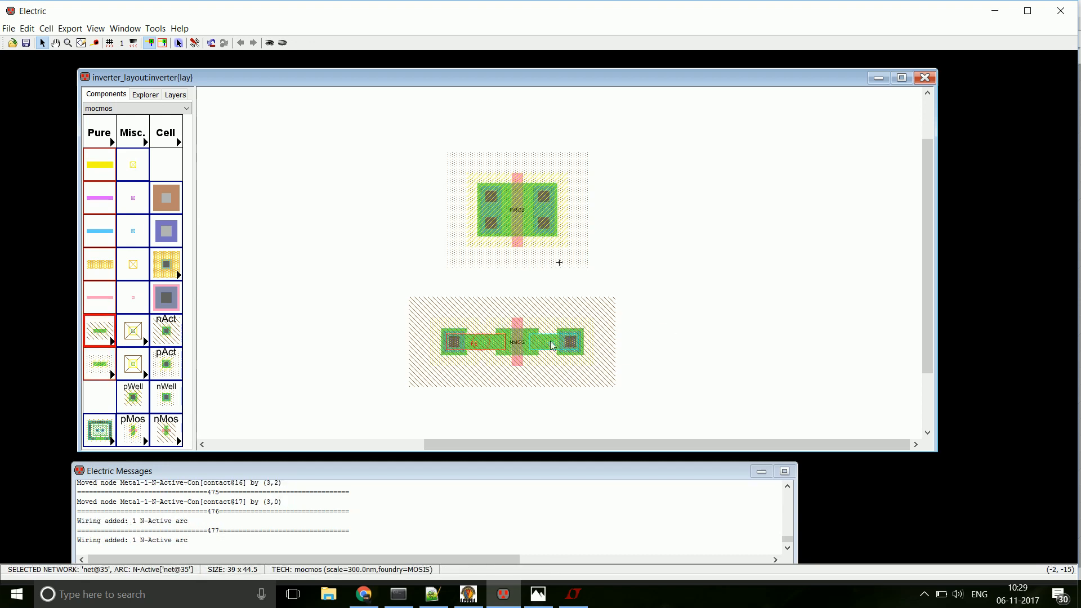
{"action": "left_click", "coordinate": [550, 340], "text": "shift"}
{"action": "double_click", "coordinate": [488, 345]}
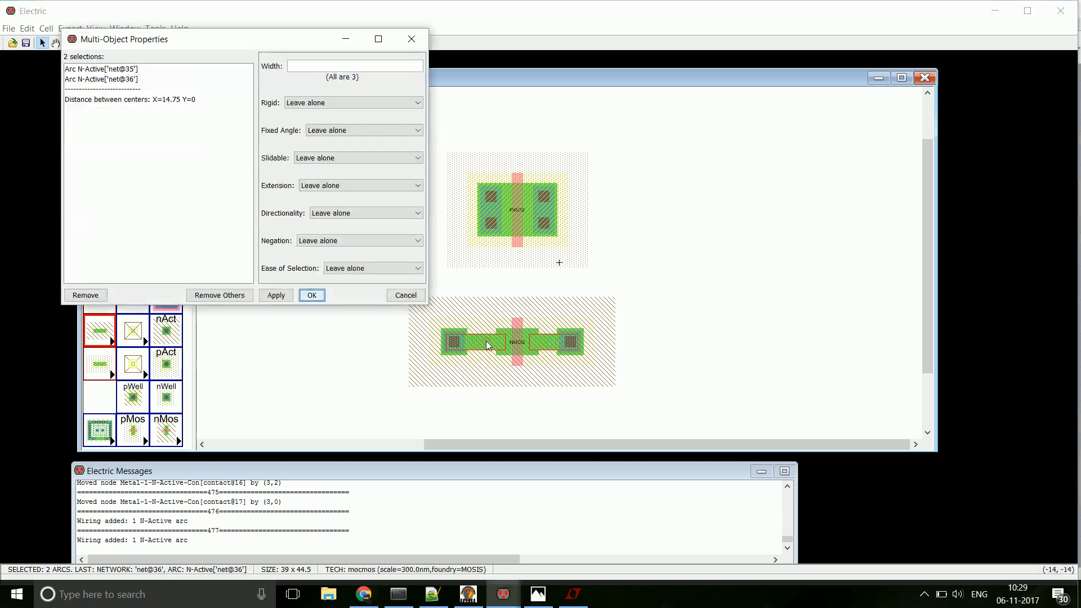
{"action": "left_click", "coordinate": [337, 186]}
{"action": "left_click", "coordinate": [337, 216]}
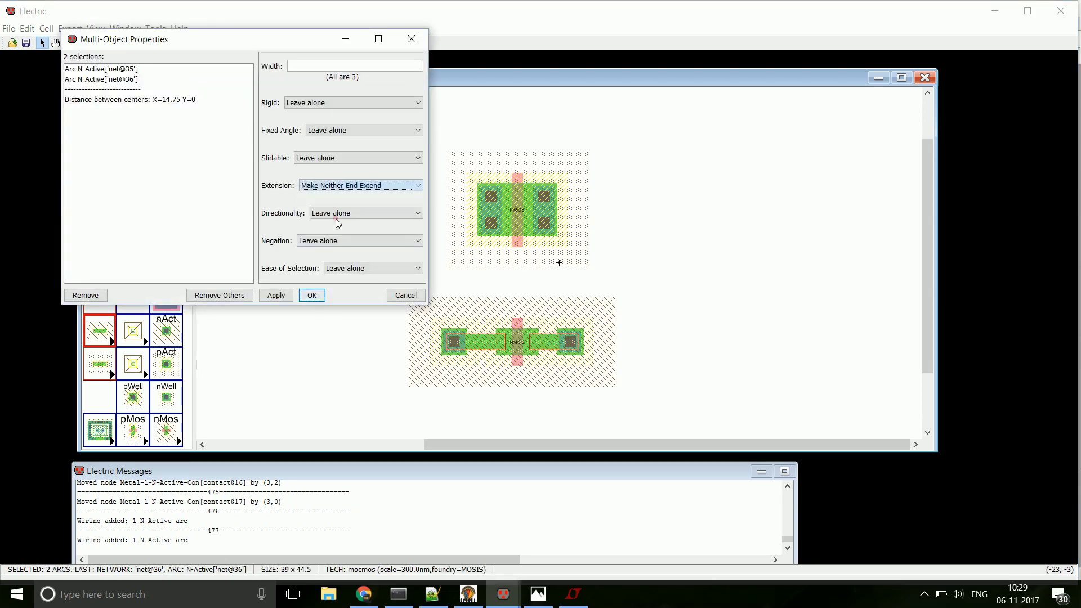
{"action": "left_click", "coordinate": [312, 295]}
{"action": "left_click", "coordinate": [352, 297]}
- Move the left nAct contact 7 units and the right one 5 units inward to abut the nMOS diffusion
{"action": "left_click", "coordinate": [451, 349]}
{"action": "left_click_drag", "start_coordinate": [450, 349], "coordinate": [484, 352]}
{"action": "left_click_drag", "start_coordinate": [571, 342], "coordinate": [546, 342]}
{"action": "left_click", "coordinate": [729, 297]}
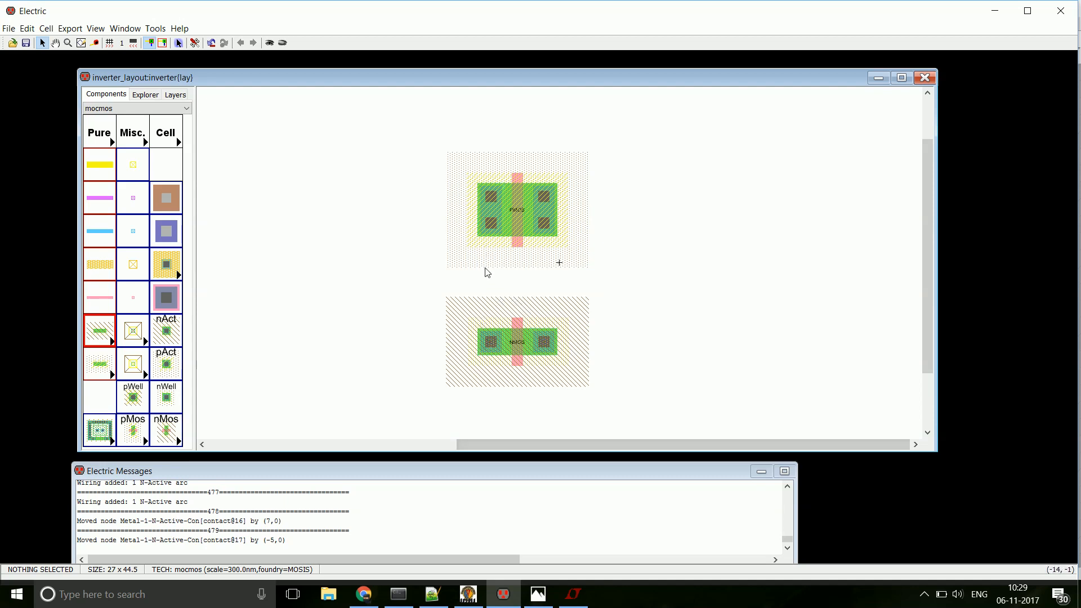
- Move the whole nMOS group, with its contacts, arcs and model text, up by 5 units to just below the pMOS
{"action": "left_click_drag", "start_coordinate": [459, 303], "coordinate": [589, 389]}
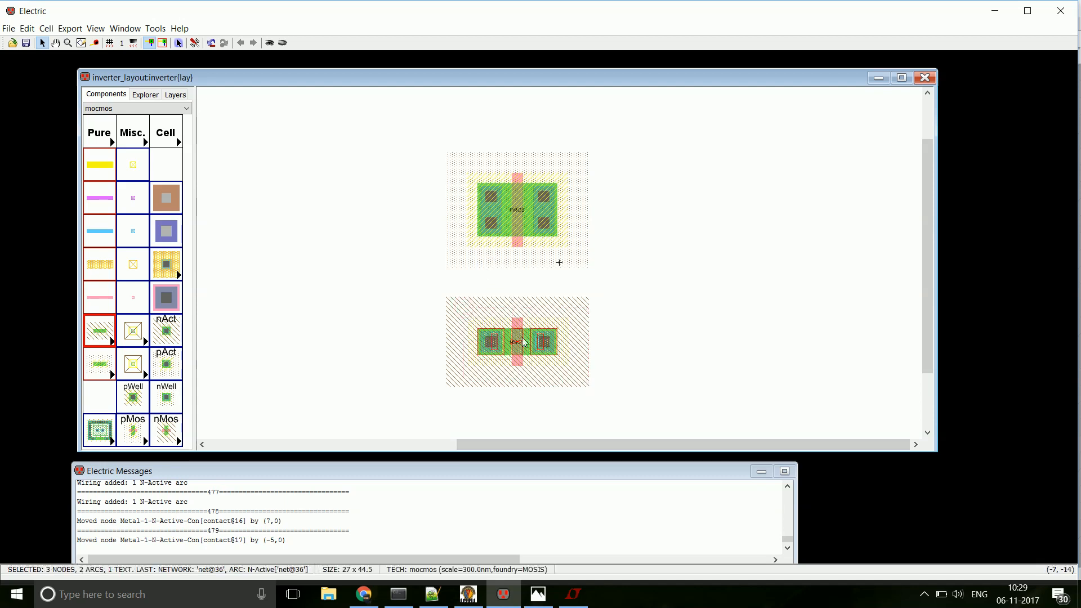
{"action": "left_click_drag", "start_coordinate": [528, 341], "coordinate": [529, 310]}
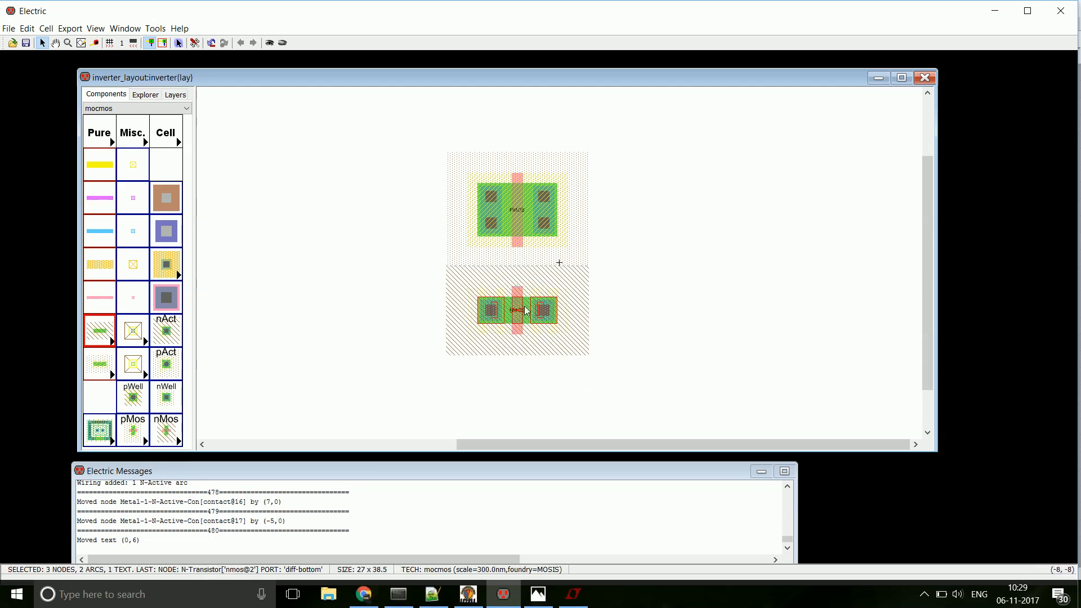
{"action": "left_click_drag", "start_coordinate": [527, 299], "coordinate": [527, 304]}
{"action": "left_click", "coordinate": [632, 270]}
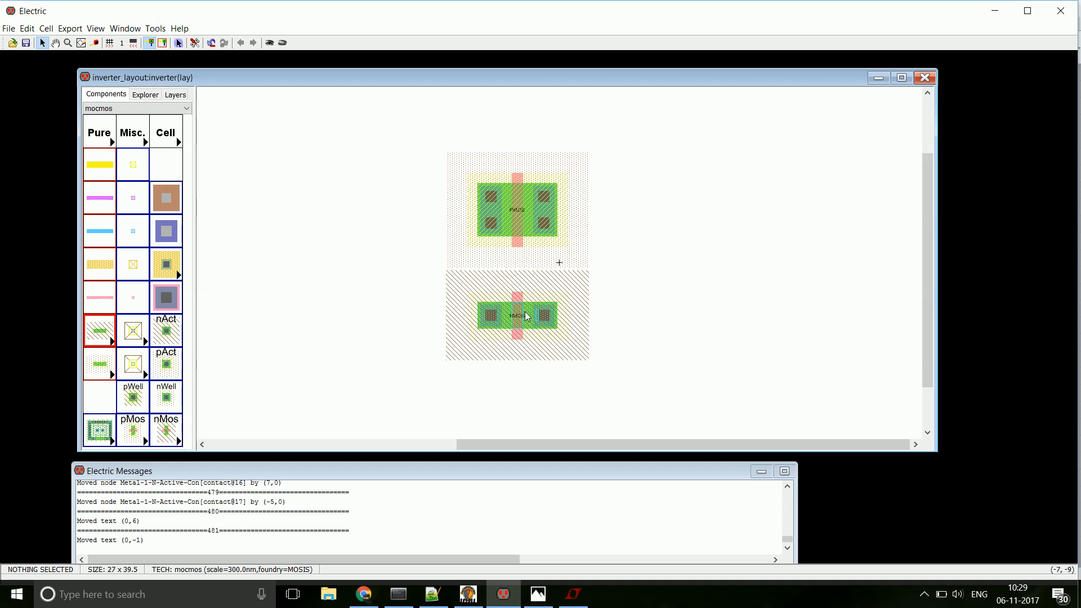
{"action": "left_click_drag", "start_coordinate": [527, 317], "coordinate": [528, 311]}
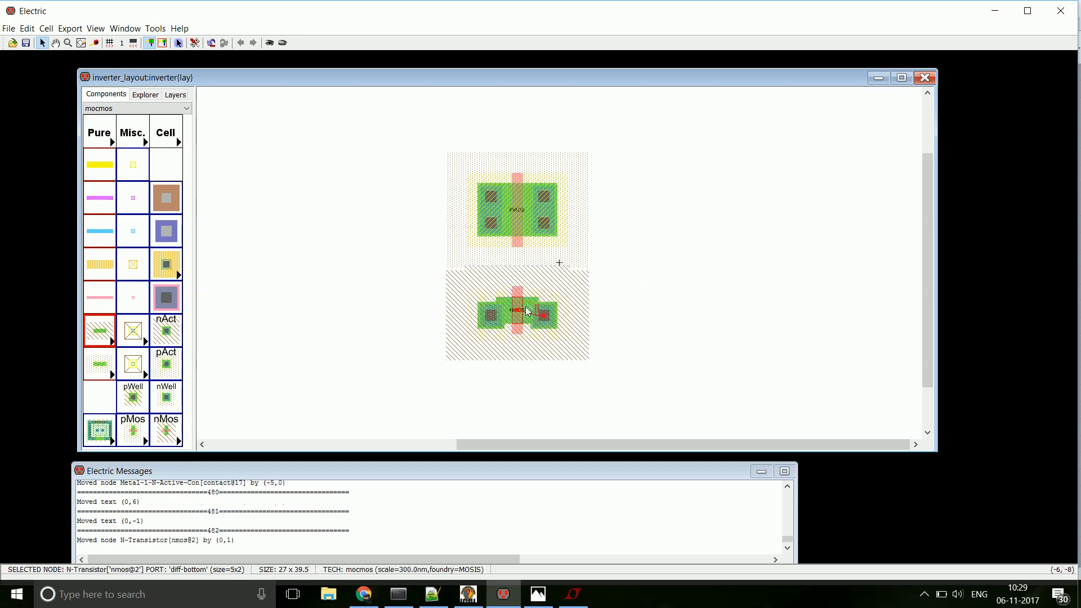
{"action": "key", "text": "ctrl+z"}
{"action": "left_click", "coordinate": [630, 290]}
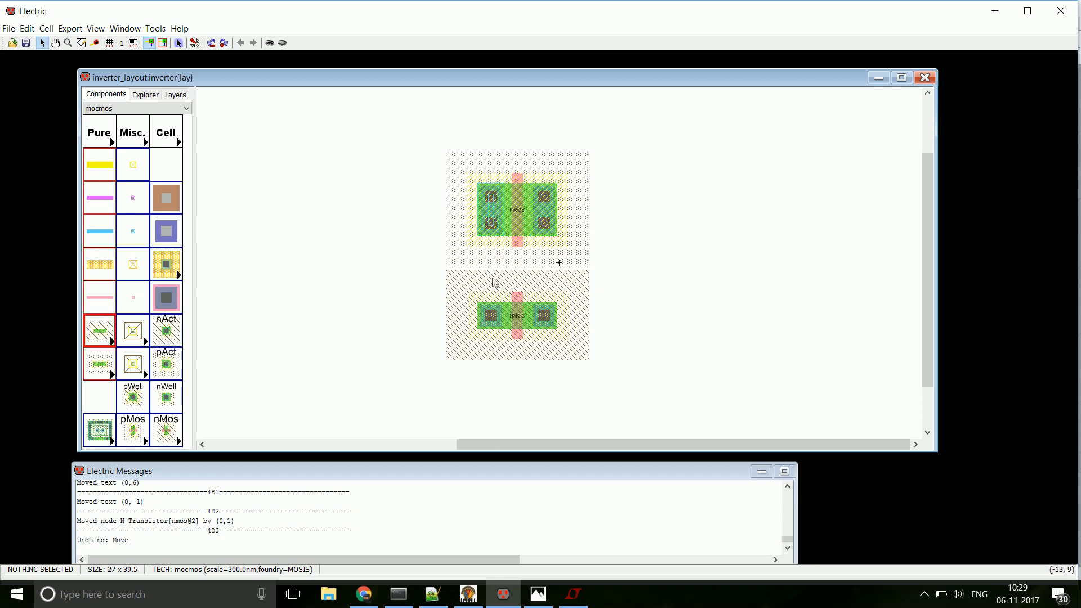
- Connect the right pAct and nAct contacts with a Metal-1 arc, and the two transistor gates with a Polysilicon-1 arc
{"action": "left_click", "coordinate": [546, 225]}
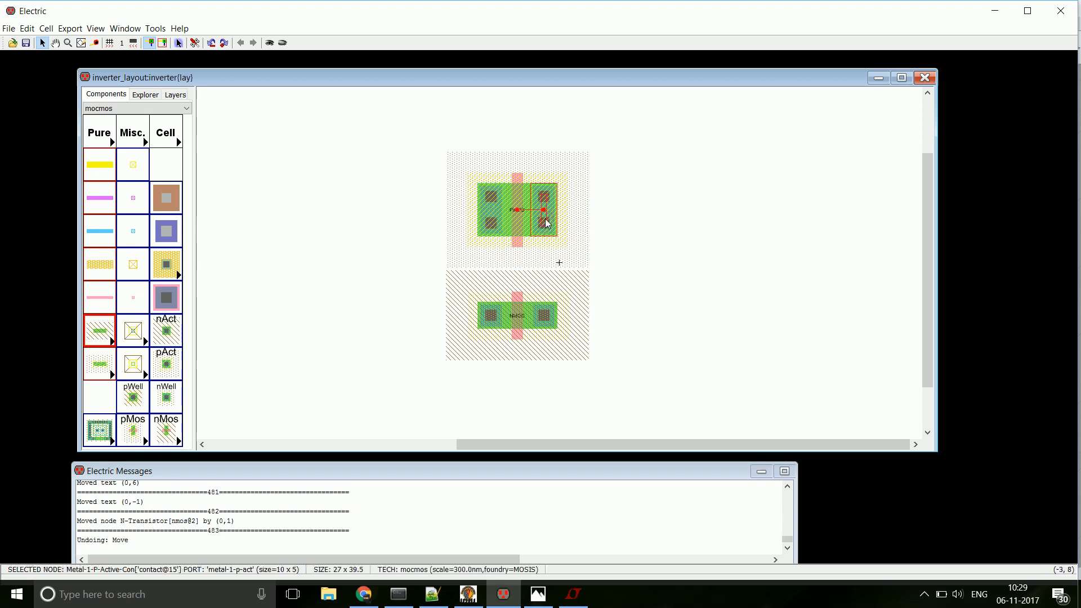
{"action": "key", "text": "Escape"}
{"action": "right_click_drag", "start_coordinate": [547, 239], "coordinate": [544, 316]}
{"action": "left_click", "coordinate": [599, 330]}
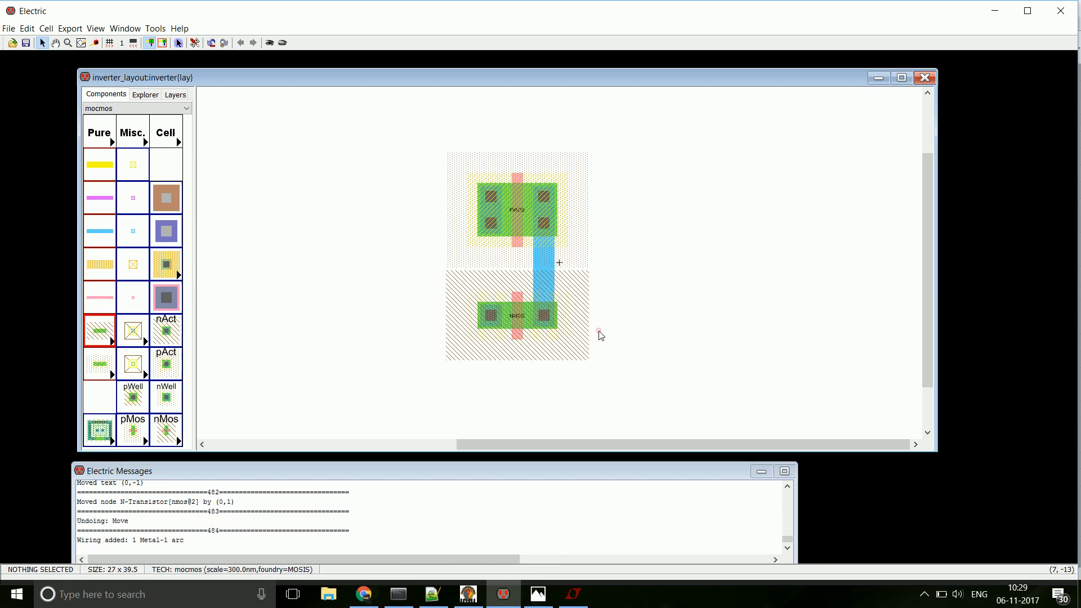
{"action": "left_click", "coordinate": [518, 248]}
{"action": "right_click_drag", "start_coordinate": [512, 210], "coordinate": [517, 292]}
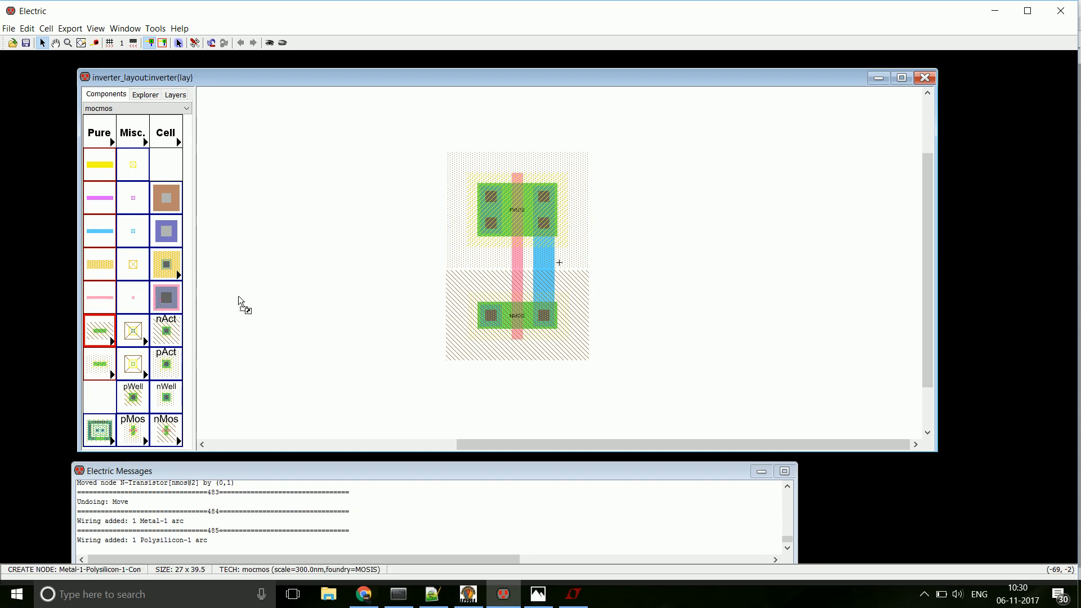
- Place a Metal-1-Polysilicon-1 contact and a Metal-1-Metal-2 contact beside the gates, and move the polysilicon contact 4 units toward them
{"action": "left_click", "coordinate": [165, 299]}
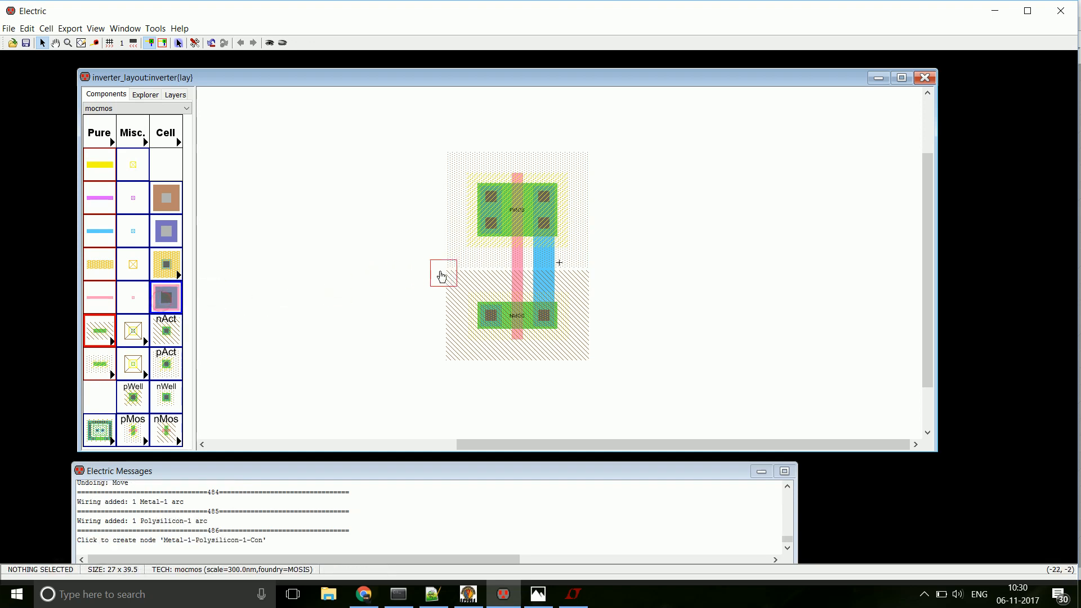
{"action": "left_click", "coordinate": [460, 274]}
{"action": "left_click", "coordinate": [165, 231]}
{"action": "left_click", "coordinate": [433, 270]}
{"action": "left_click_drag", "start_coordinate": [460, 269], "coordinate": [481, 273]}
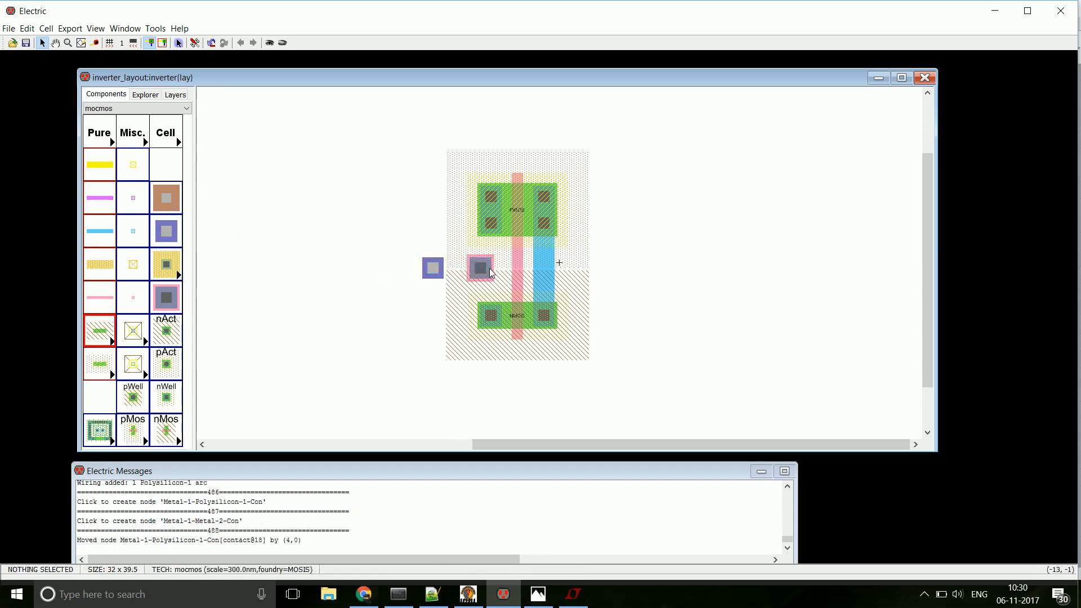
{"action": "right_click_drag", "start_coordinate": [511, 273], "coordinate": [508, 269]}
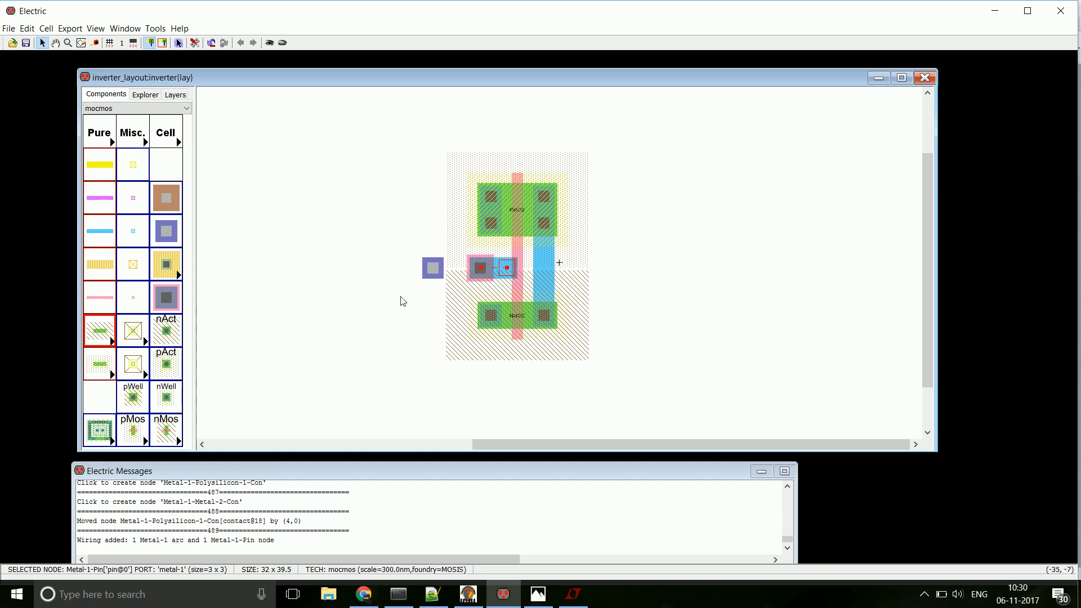
{"action": "left_click", "coordinate": [360, 306]}
{"action": "left_click", "coordinate": [505, 275]}
{"action": "key", "text": "Delete"}
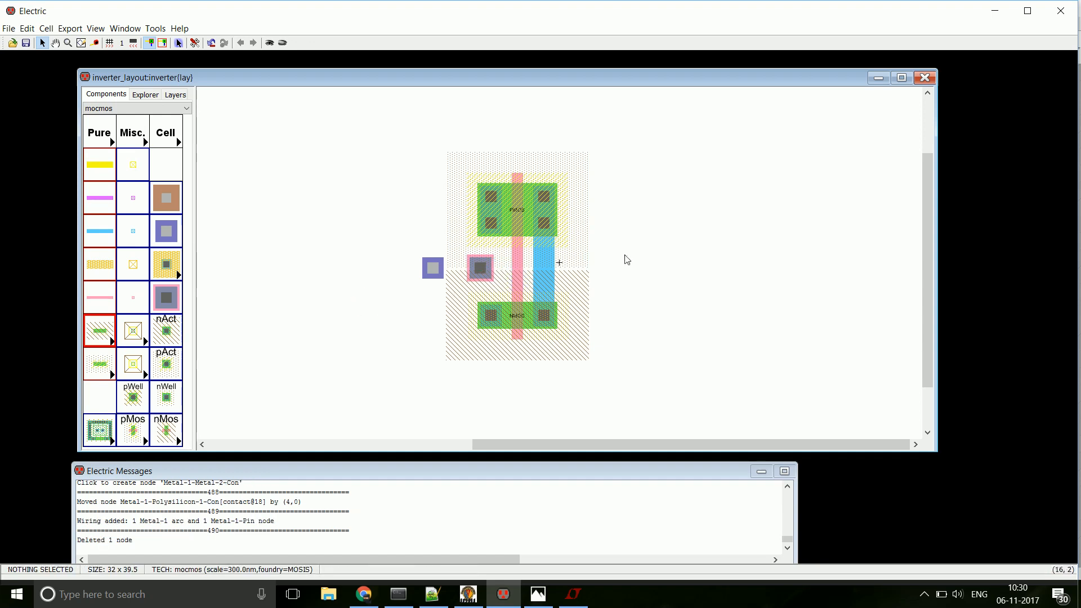
- Wire the gate's Polysilicon-1 arc to the Metal-1-Polysilicon-1 contact, then move the contact 5 units right against the gate
{"action": "left_click", "coordinate": [518, 273]}
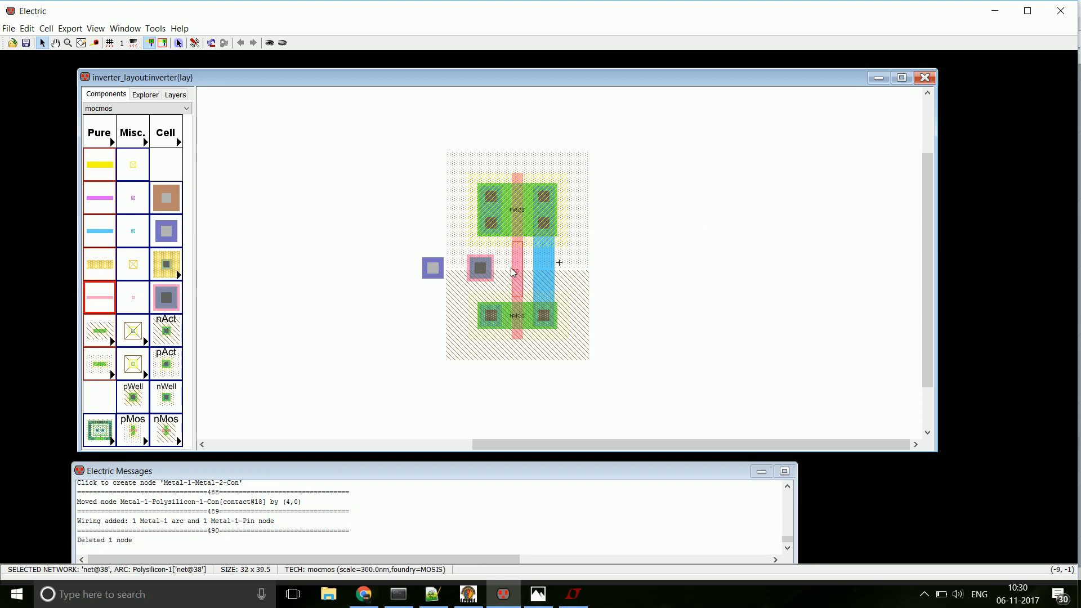
{"action": "key", "text": "Delete"}
{"action": "left_click", "coordinate": [513, 271]}
{"action": "right_click_drag", "start_coordinate": [512, 271], "coordinate": [492, 271]}
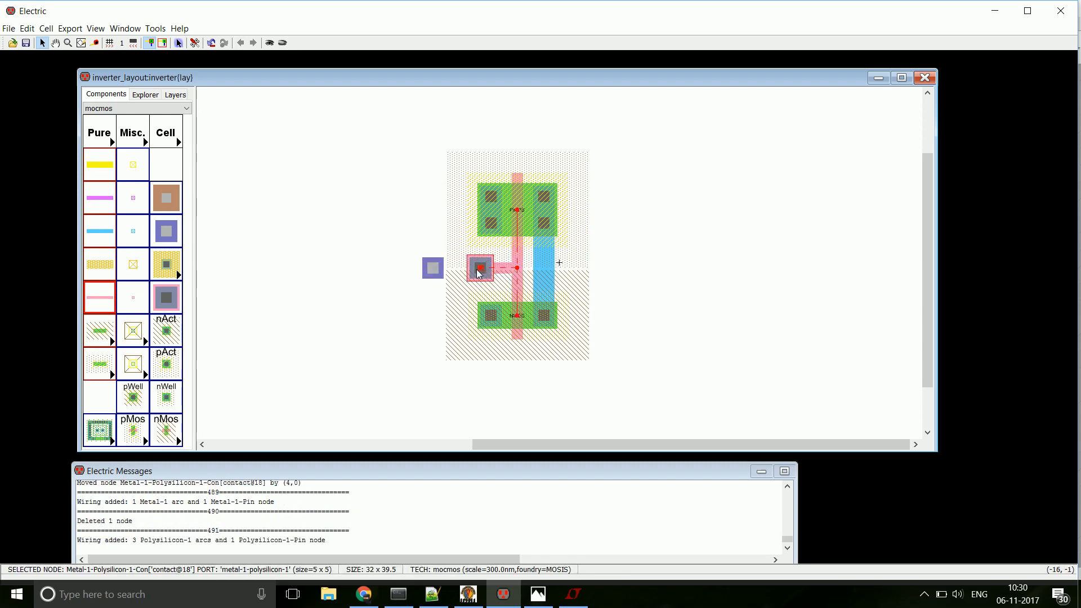
{"action": "left_click_drag", "start_coordinate": [481, 273], "coordinate": [508, 273]}
{"action": "left_click", "coordinate": [623, 275]}
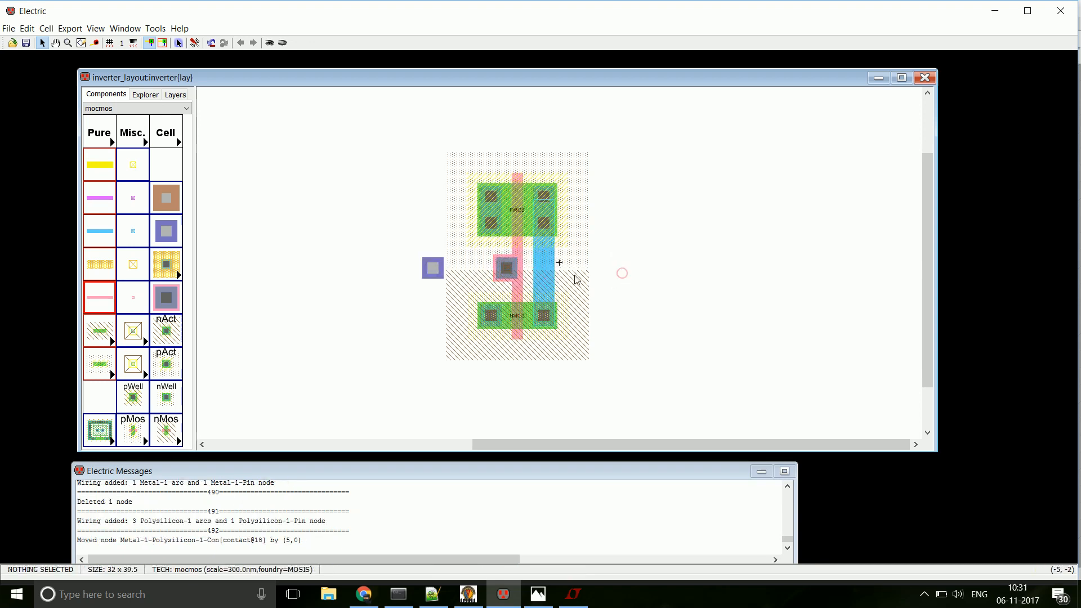
- Connect the Metal-1-Metal-2 contact to the Metal-1-Polysilicon-1 contact with a Metal-1 arc
{"action": "left_click", "coordinate": [433, 269]}
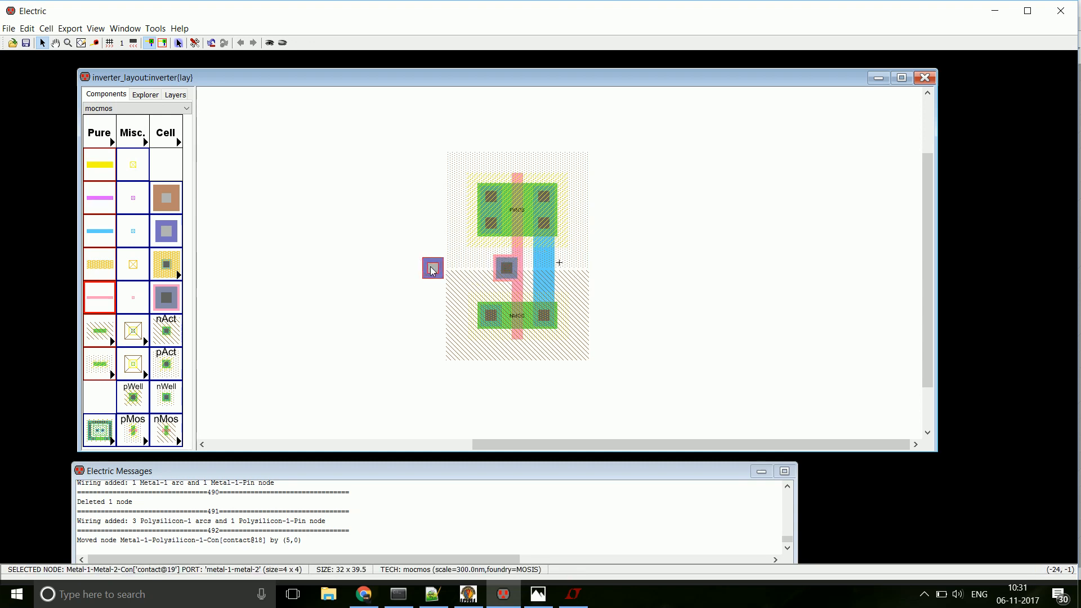
{"action": "left_click_drag", "start_coordinate": [505, 271], "coordinate": [470, 272]}
{"action": "right_click_drag", "start_coordinate": [471, 271], "coordinate": [505, 272]}
{"action": "left_click", "coordinate": [433, 271]}
{"action": "key", "text": "Delete"}
{"action": "right_click_drag", "start_coordinate": [434, 272], "coordinate": [506, 269]}
{"action": "left_click", "coordinate": [365, 240]}
- Export the Metal-1-Metal-2 contact as input Vin and move it 14 units right onto the polysilicon contact
{"action": "left_click", "coordinate": [433, 270]}
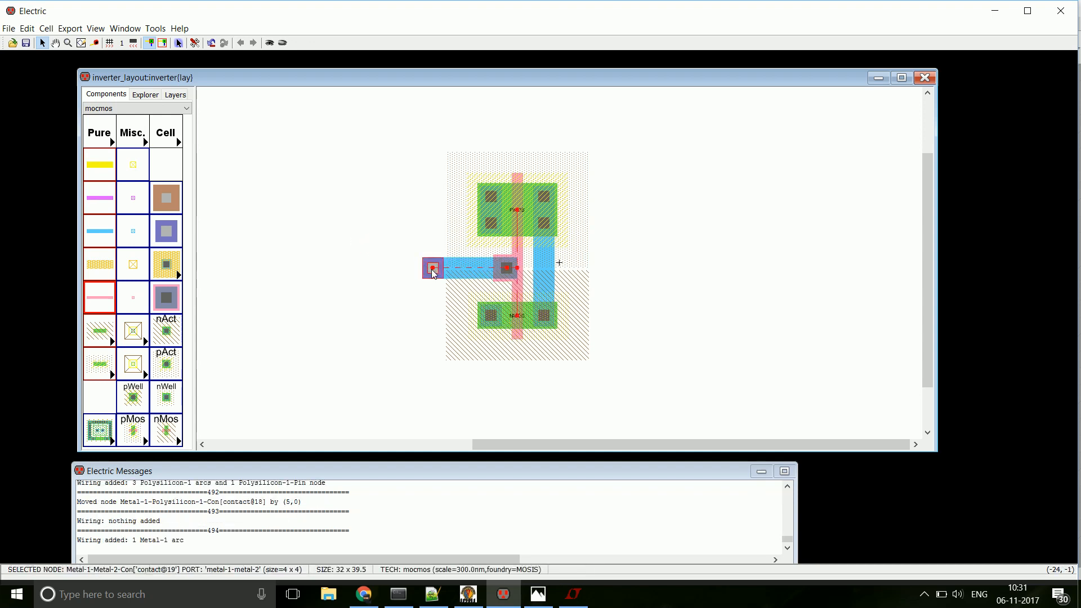
{"action": "key", "text": "ctrl+e"}
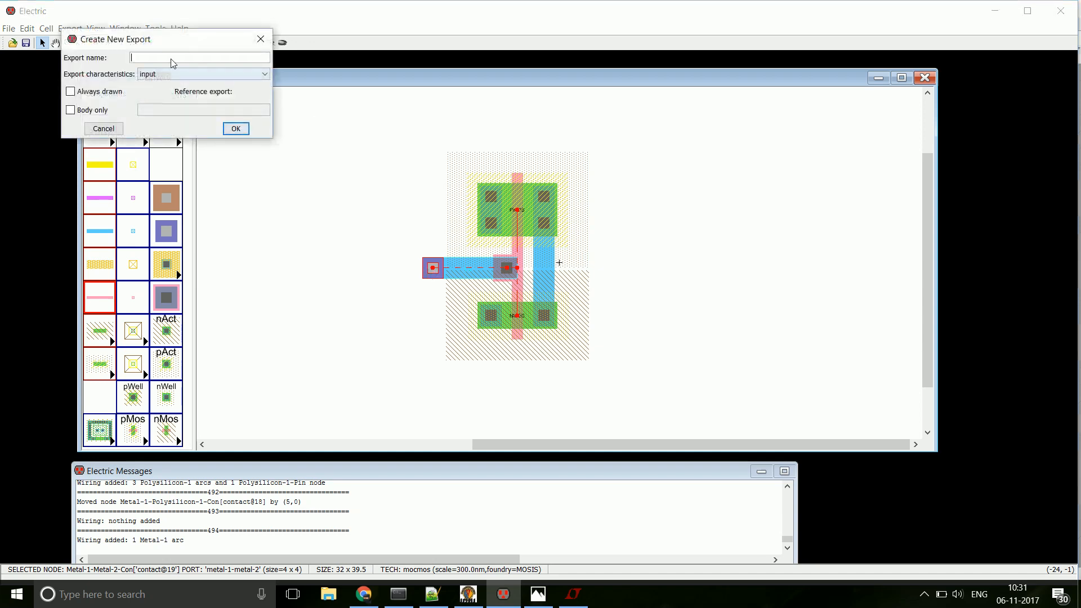
{"action": "type", "text": "Vin"}
{"action": "key", "text": "Return"}
{"action": "left_click", "coordinate": [240, 178]}
{"action": "left_click_drag", "start_coordinate": [433, 274], "coordinate": [508, 274]}
{"action": "left_click", "coordinate": [326, 261]}
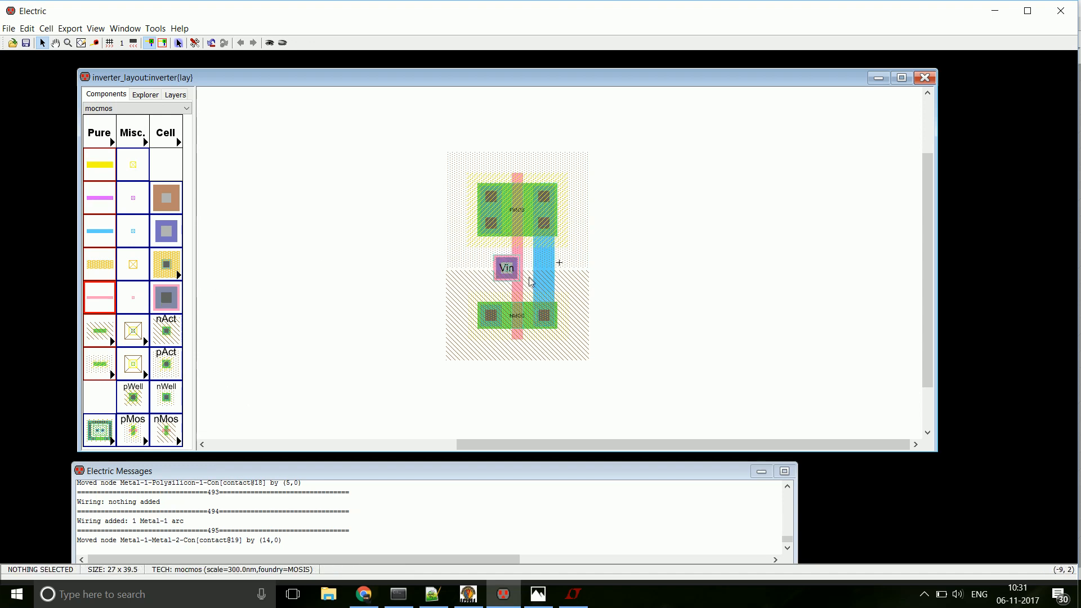
- Place a second Metal-1-Metal-2 contact just right of the output metal and wire it to that Metal-1 arc
{"action": "left_click", "coordinate": [166, 231]}
{"action": "left_click", "coordinate": [573, 273]}
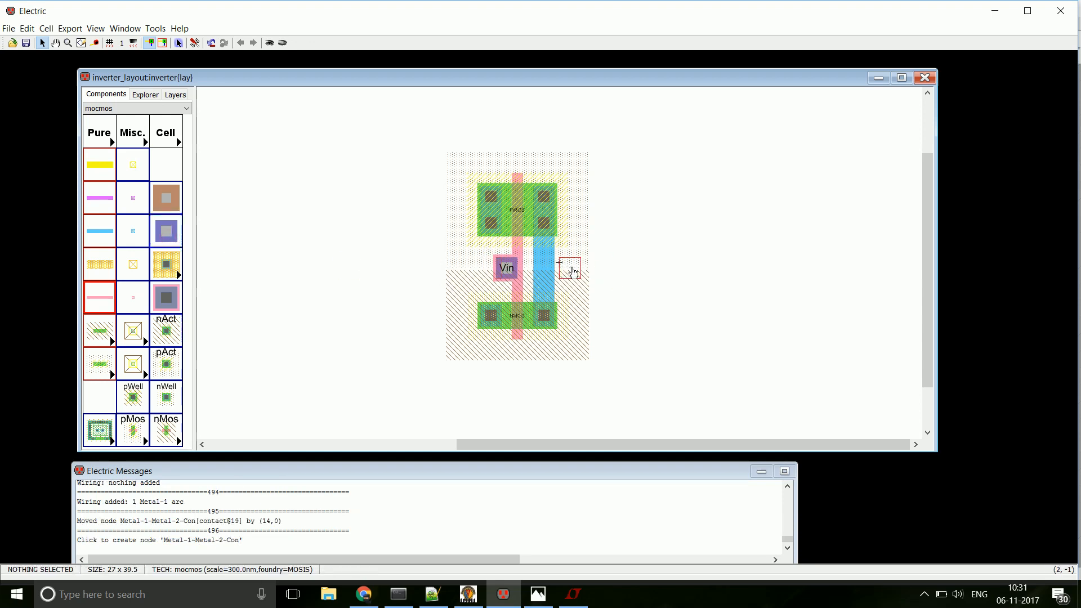
{"action": "right_click", "coordinate": [572, 268]}
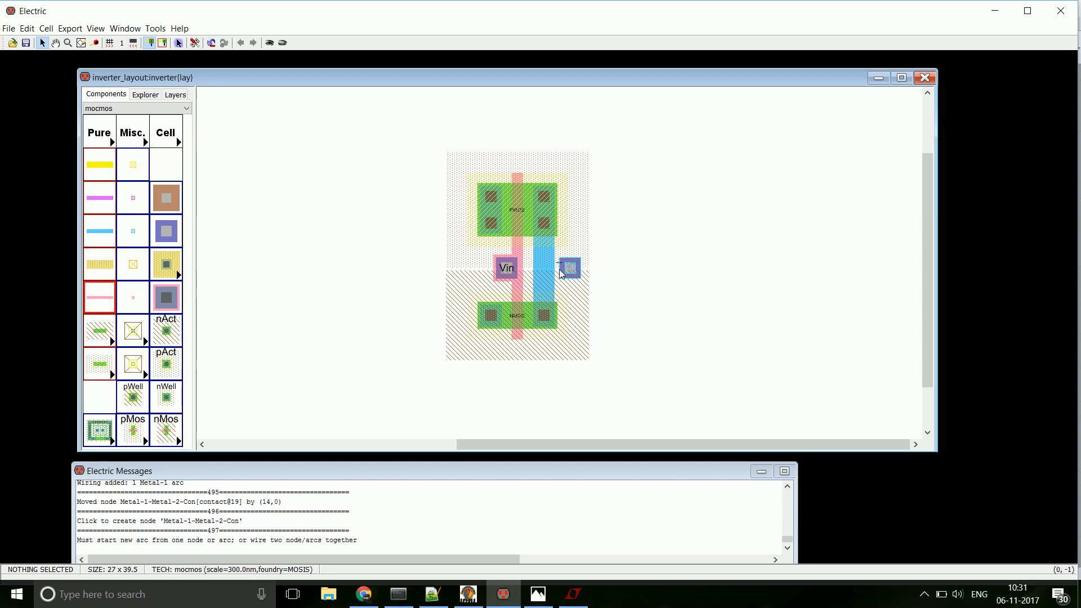
{"action": "right_click", "coordinate": [570, 271]}
{"action": "left_click", "coordinate": [567, 270]}
{"action": "right_click_drag", "start_coordinate": [567, 271], "coordinate": [547, 272]}
{"action": "left_click", "coordinate": [650, 272]}
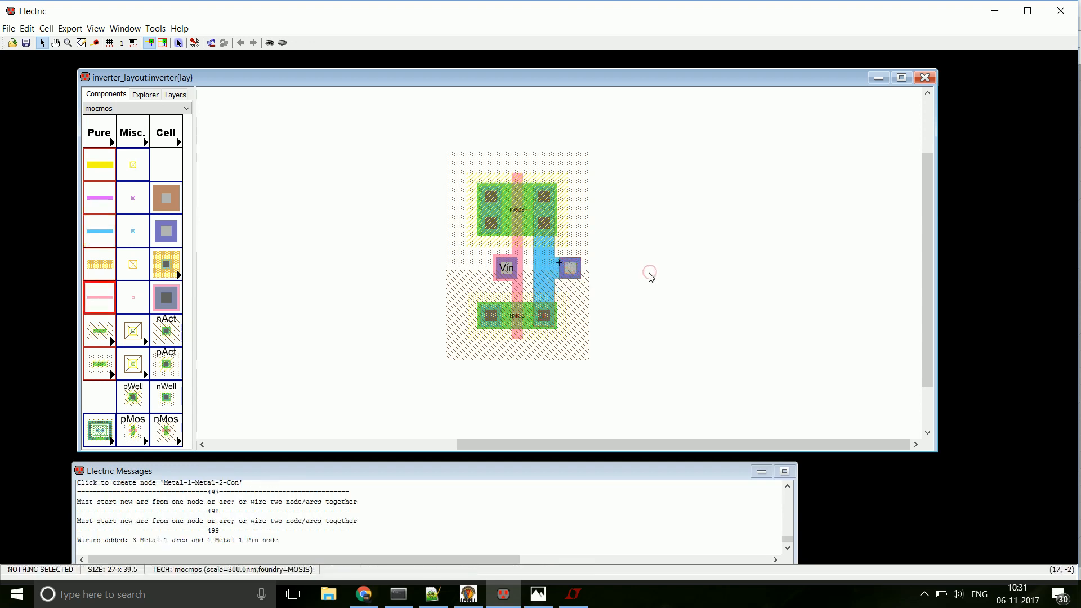
- Export the Metal-1-Metal-2 contact beside the output metal as Vout, choosing its export characteristic
{"action": "left_click", "coordinate": [570, 270]}
{"action": "key", "text": "ctrl+e"}
{"action": "left_click", "coordinate": [186, 74]}
{"action": "left_click", "coordinate": [183, 95]}
{"action": "left_click", "coordinate": [175, 59]}
{"action": "type", "text": "Vout"}
{"action": "key", "text": "Return"}
- Move the Vout contact 5 units left onto the output metal and run the design rule check
{"action": "left_click", "coordinate": [672, 151]}
{"action": "left_click_drag", "start_coordinate": [568, 269], "coordinate": [543, 271]}
{"action": "left_click", "coordinate": [694, 268]}
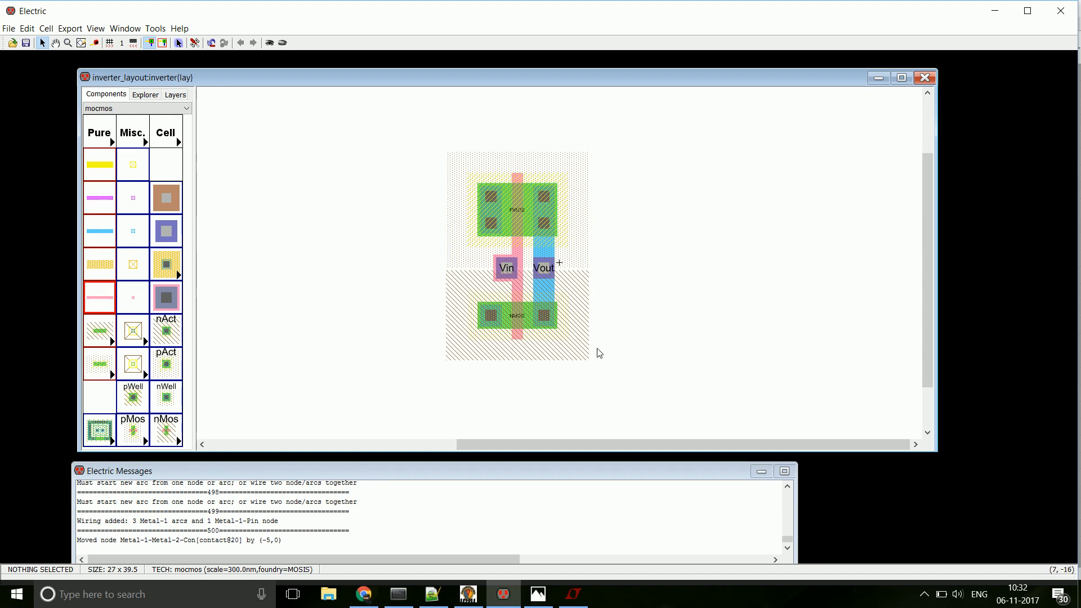
{"action": "key", "text": "F5"}
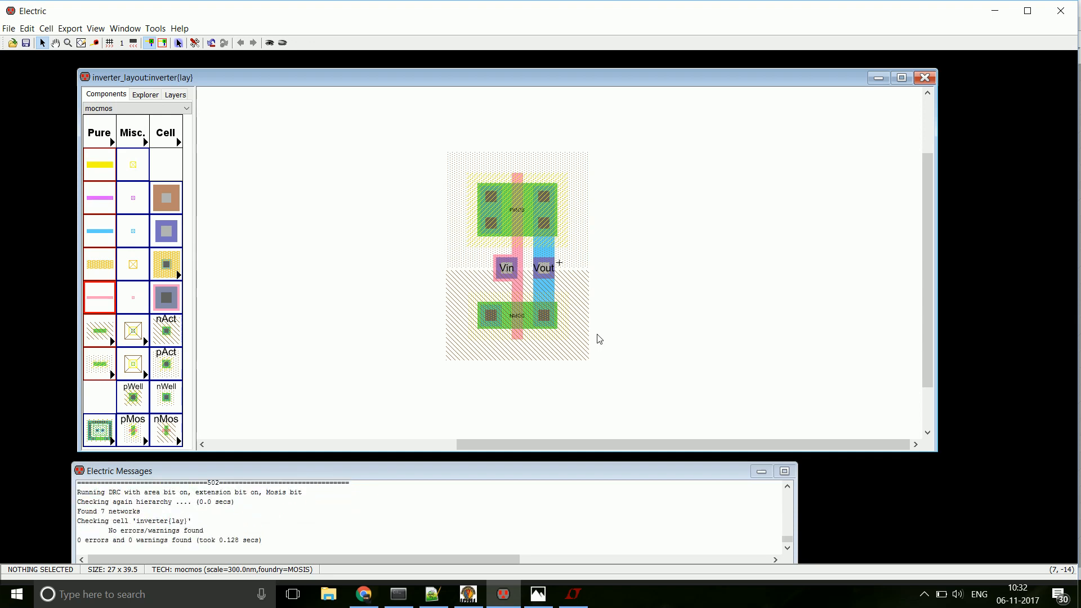
- Place an nWell contact centred above the pMOS and a pWell contact centred below the nMOS
{"action": "left_click", "coordinate": [158, 399]}
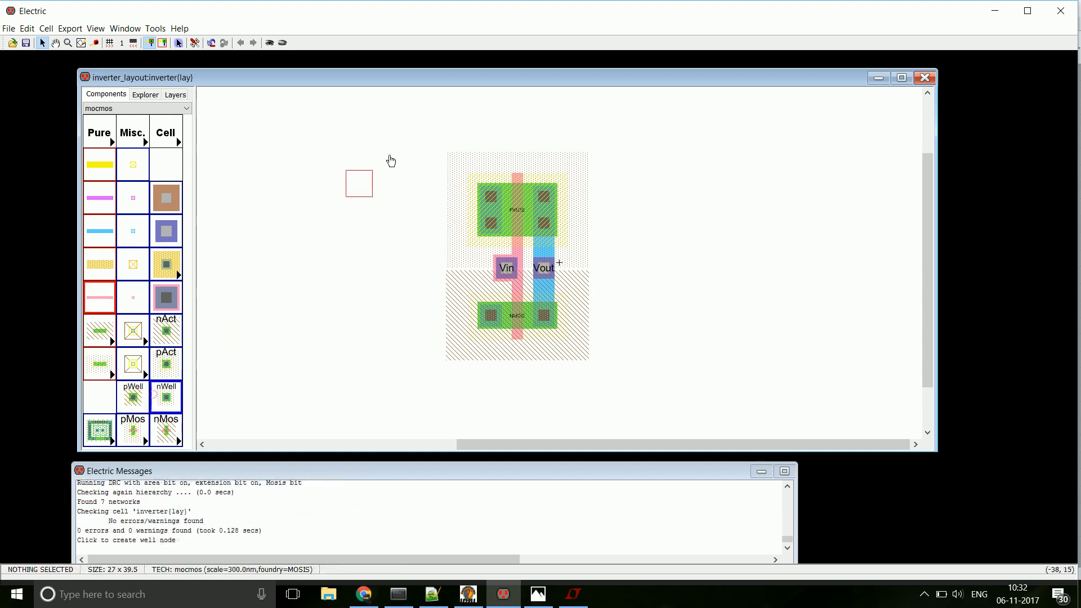
{"action": "left_click", "coordinate": [516, 142]}
{"action": "left_click", "coordinate": [133, 398]}
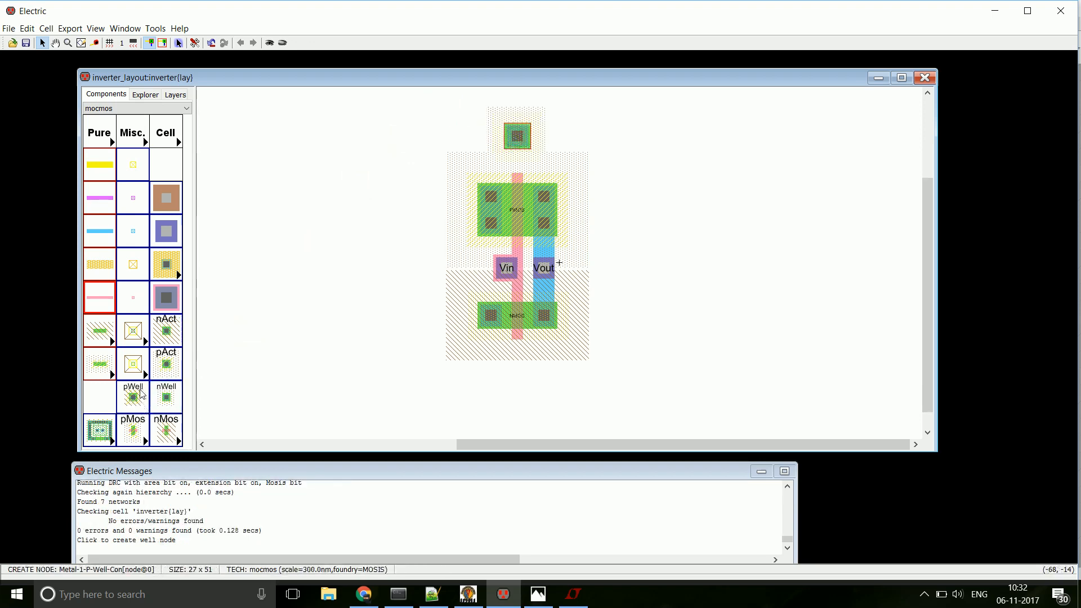
{"action": "left_click", "coordinate": [516, 379]}
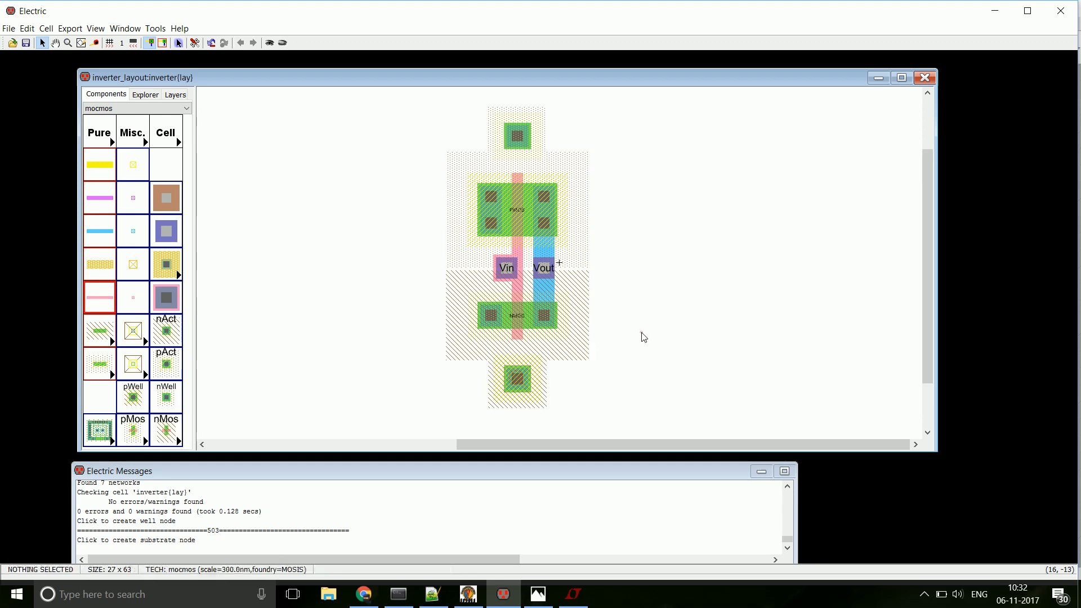
- Set the X size of both the pWell and nWell contacts to 20 and run the design rule check
{"action": "double_click", "coordinate": [519, 382]}
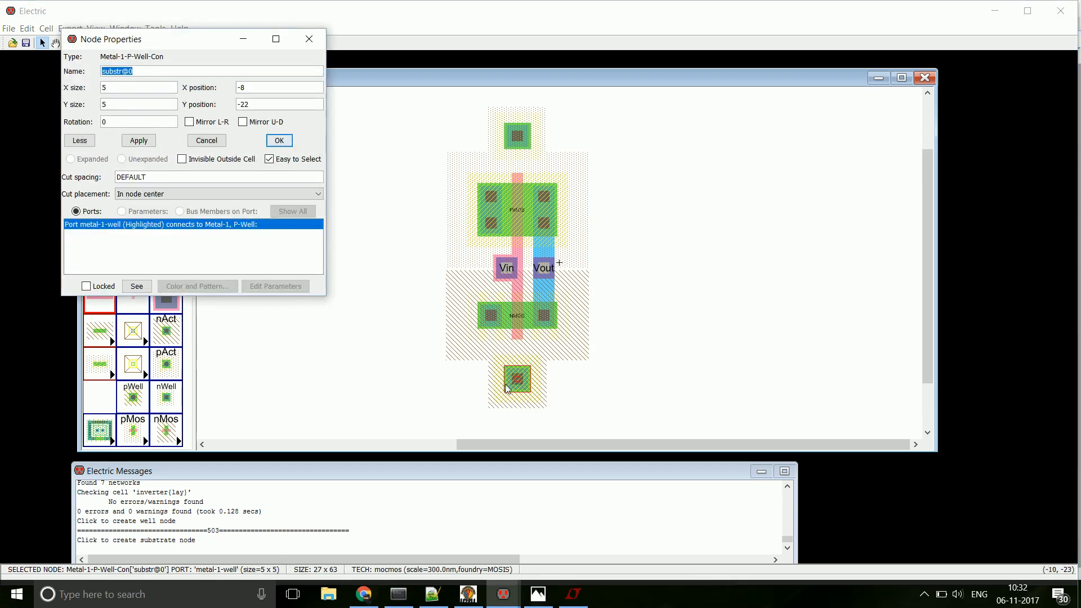
{"action": "left_click_drag", "start_coordinate": [109, 89], "coordinate": [91, 90]}
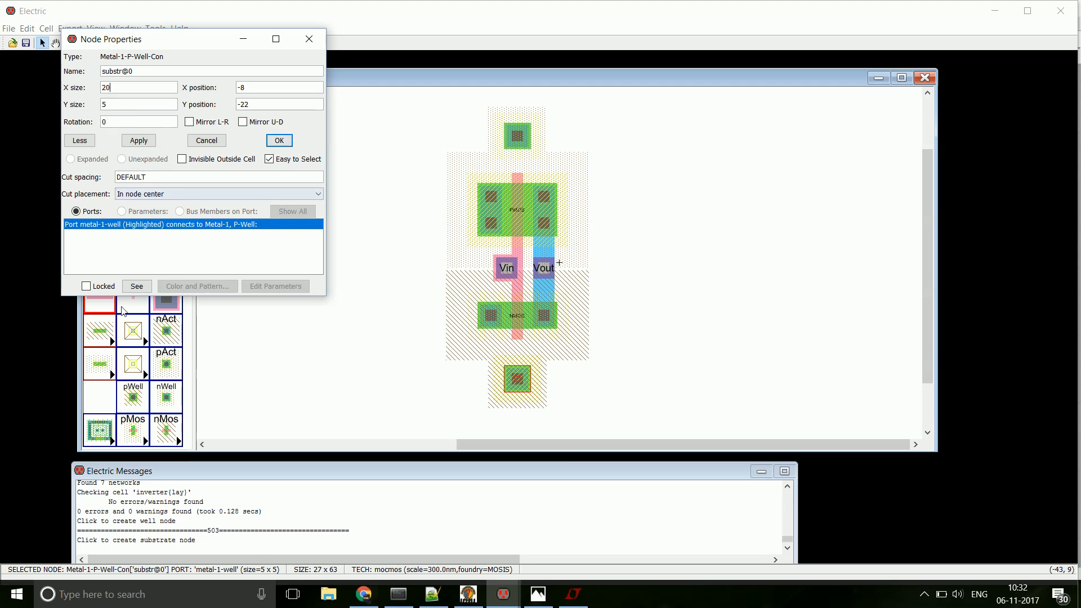
{"action": "key", "text": "Return"}
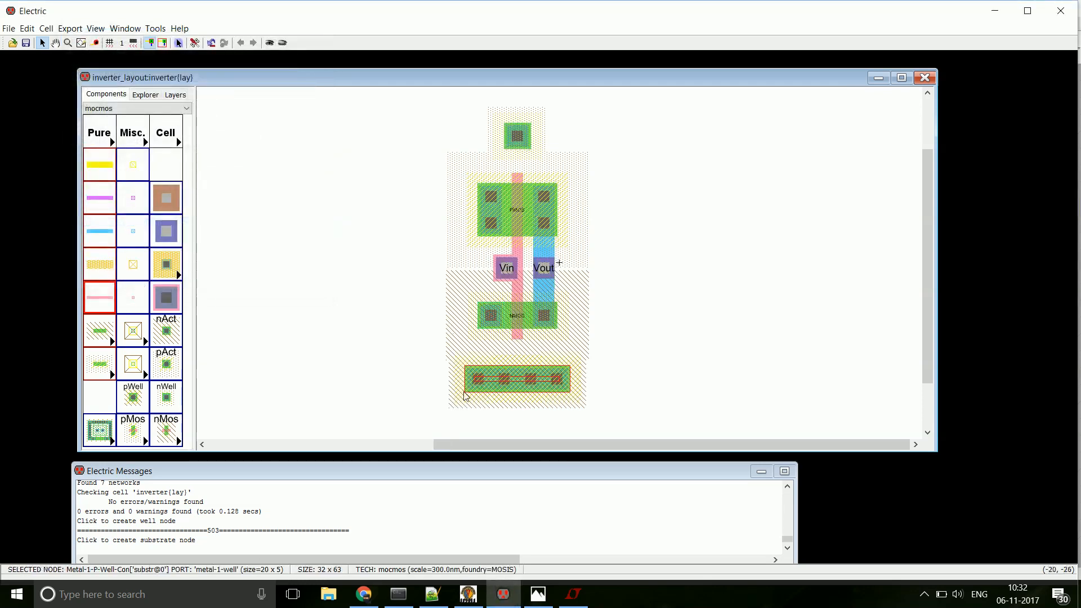
{"action": "double_click", "coordinate": [517, 136]}
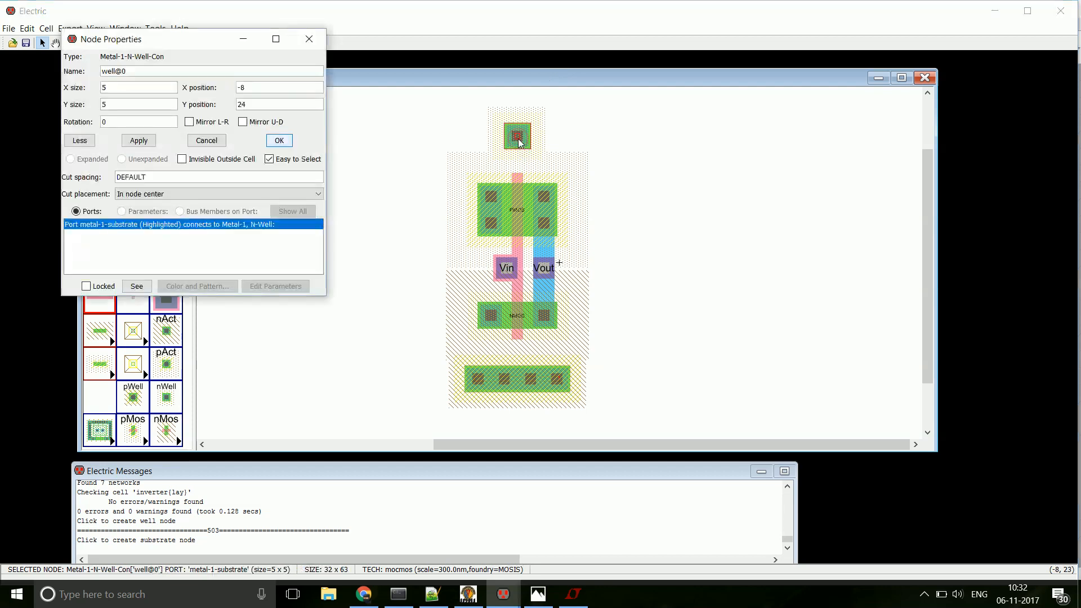
{"action": "double_click", "coordinate": [112, 87]}
{"action": "type", "text": "20"}
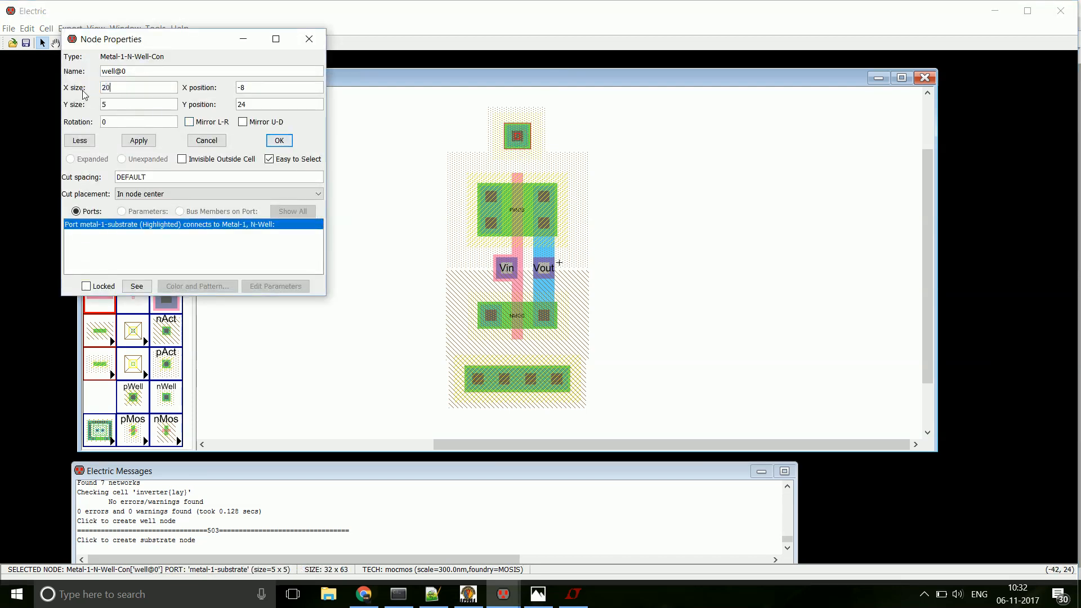
{"action": "key", "text": "Return"}
{"action": "left_click", "coordinate": [268, 198]}
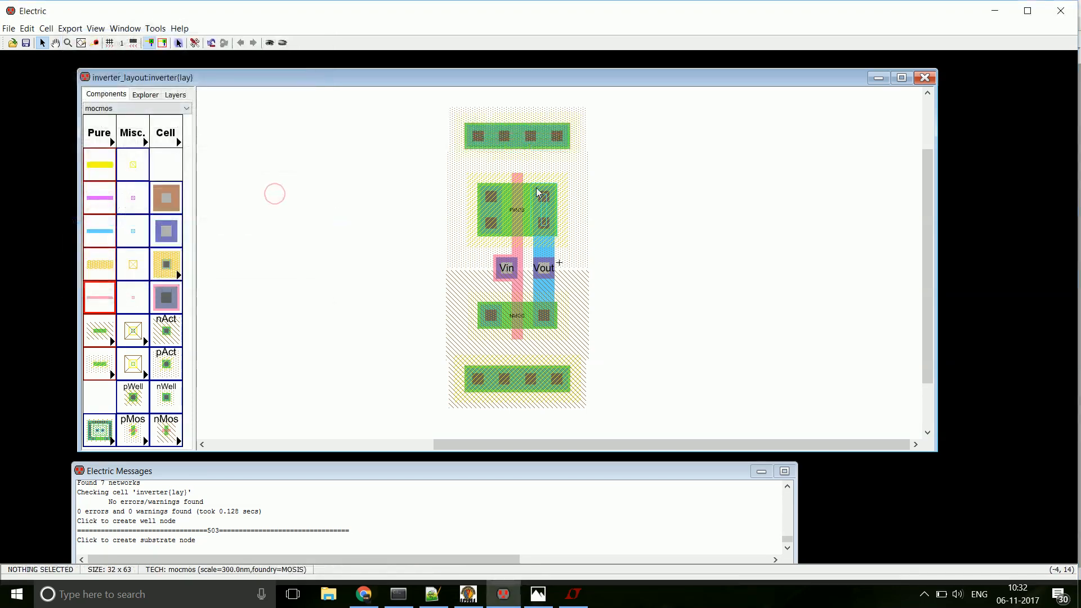
{"action": "key", "text": "F5"}
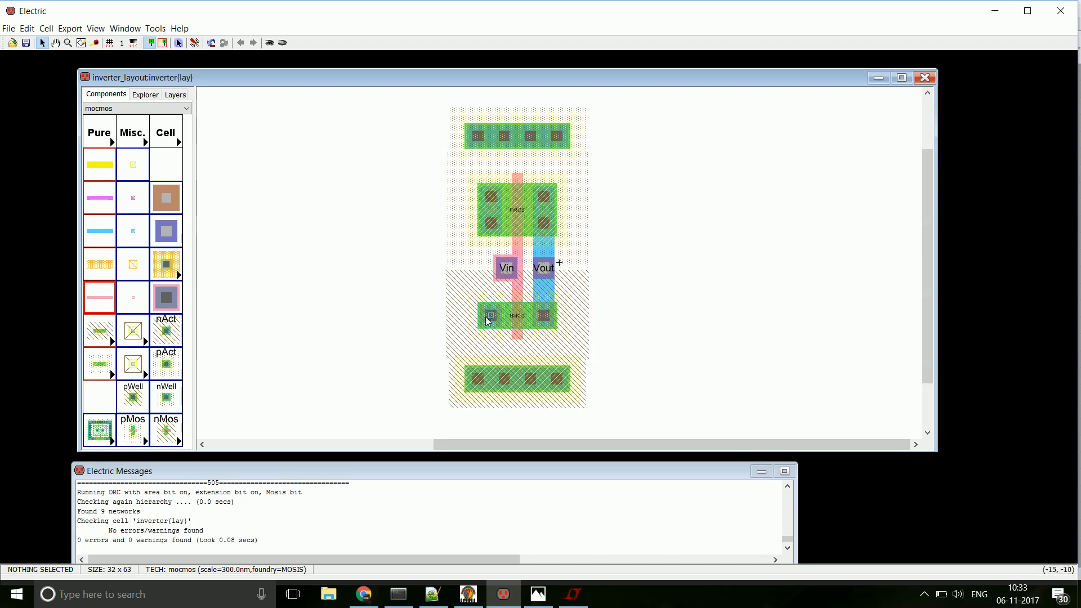
- Connect the left pAct contact to the nWell contact and the left nAct contact to the pWell contact with Metal-1 arcs
{"action": "left_click", "coordinate": [493, 196]}
{"action": "right_click_drag", "start_coordinate": [494, 196], "coordinate": [496, 147]}
{"action": "left_click", "coordinate": [491, 315]}
{"action": "right_click_drag", "start_coordinate": [491, 315], "coordinate": [493, 376]}
{"action": "left_click", "coordinate": [706, 371]}
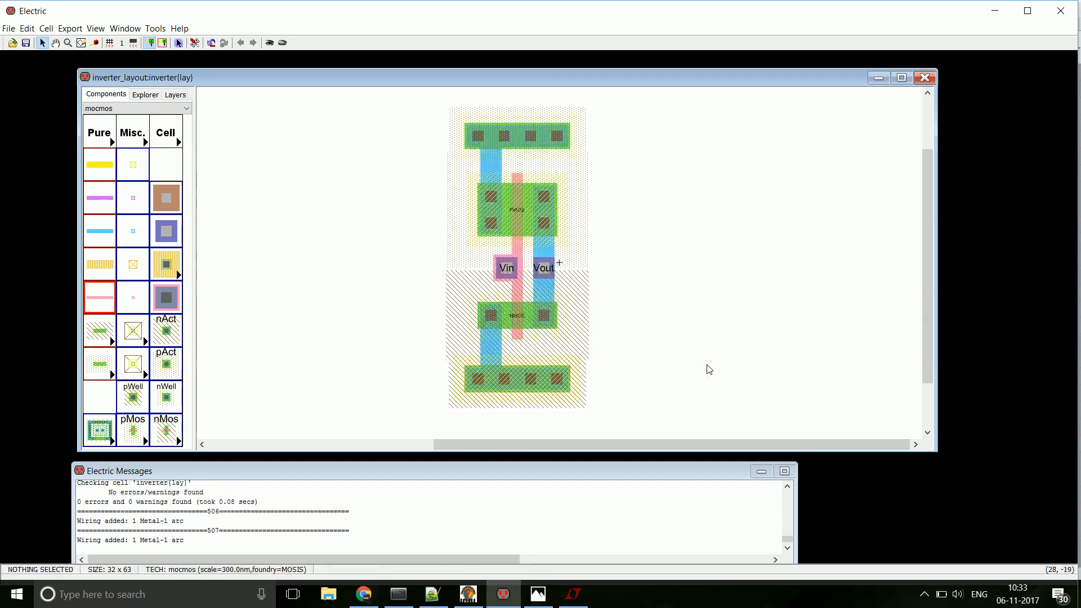
- Export the nWell contact above the pMOS as VDD, choosing its export characteristic
{"action": "left_click", "coordinate": [518, 136]}
{"action": "left_click", "coordinate": [675, 137]}
{"action": "left_click", "coordinate": [515, 142]}
{"action": "key", "text": "ctrl+e"}
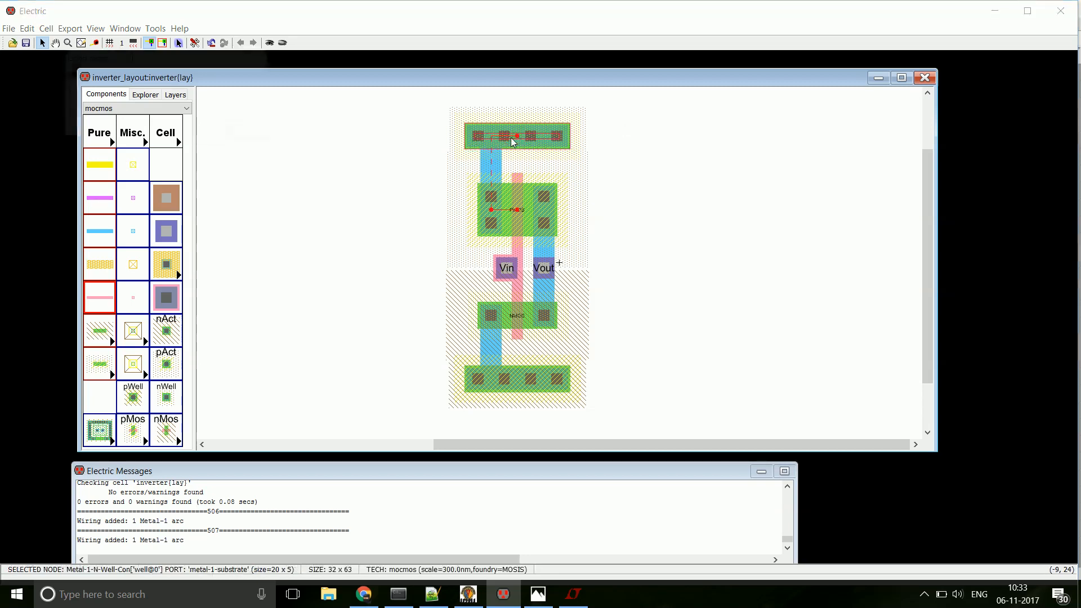
{"action": "left_click", "coordinate": [224, 74]}
{"action": "left_click", "coordinate": [225, 86]}
{"action": "left_click", "coordinate": [218, 56]}
{"action": "type", "text": "VDD"}
{"action": "key", "text": "Return"}
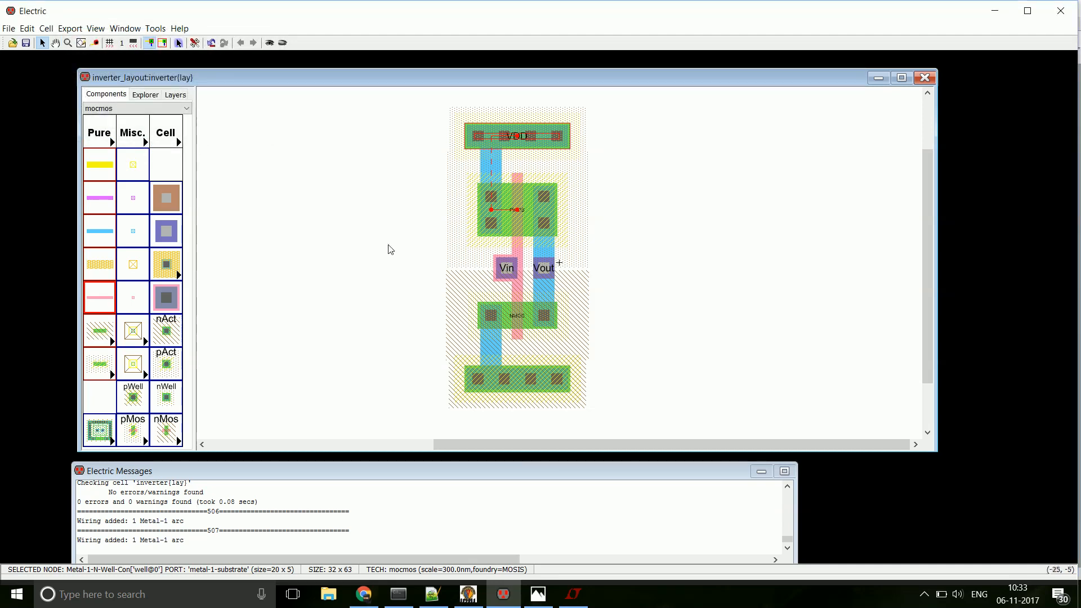
- Export the pWell contact below the nMOS as GND
{"action": "left_click", "coordinate": [519, 385]}
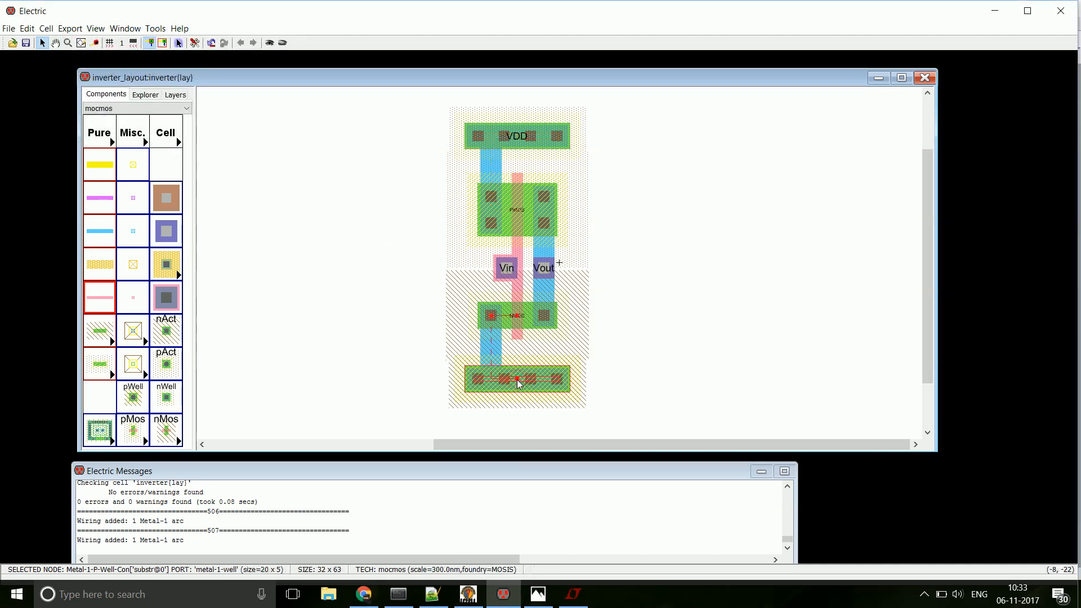
{"action": "key", "text": "ctrl+e"}
{"action": "type", "text": "GND"}
{"action": "key", "text": "Return"}
{"action": "left_click", "coordinate": [693, 371]}
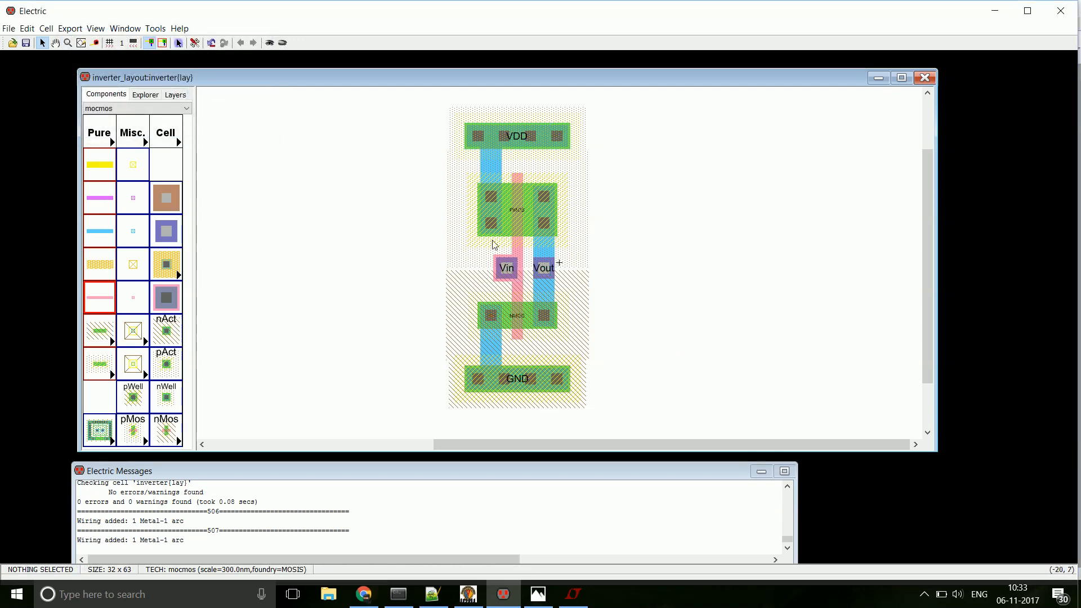
- Save the inverter_layout library and run the design rule check on the inverter layout
{"action": "key", "text": "ctrl+s"}
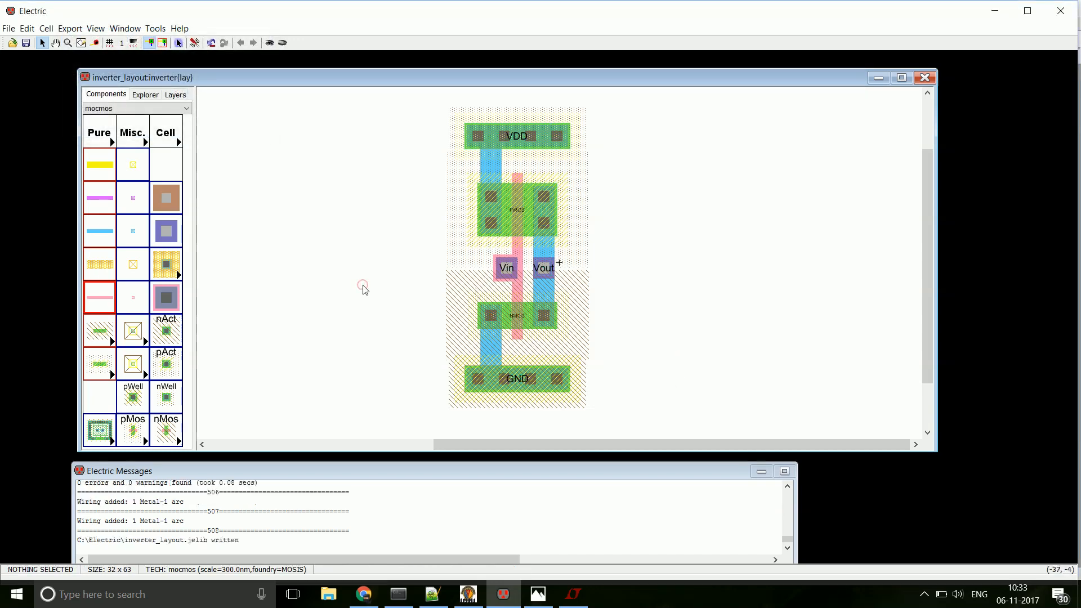
{"action": "key", "text": "F5"}
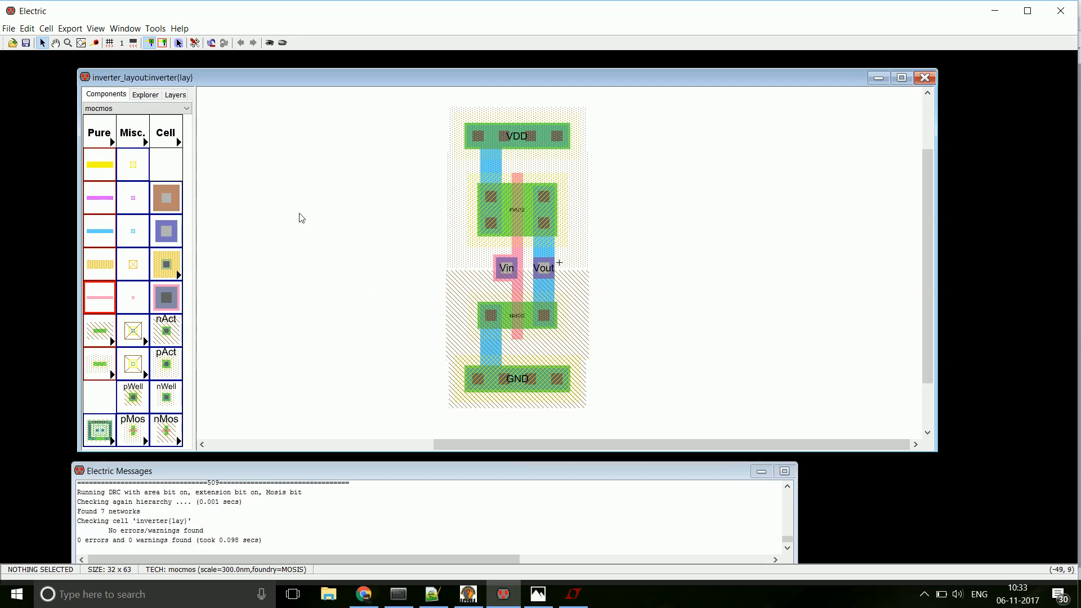
- Place SPICE code beside the layout: vdd dc 5, input pulse 0 5 0 1p 1p 1u 2u, cload 100f, .tran 0 4u, .probe V I, .include C:\Electric\PP\C5.txt
{"action": "left_click", "coordinate": [141, 137]}
{"action": "left_click", "coordinate": [145, 257]}
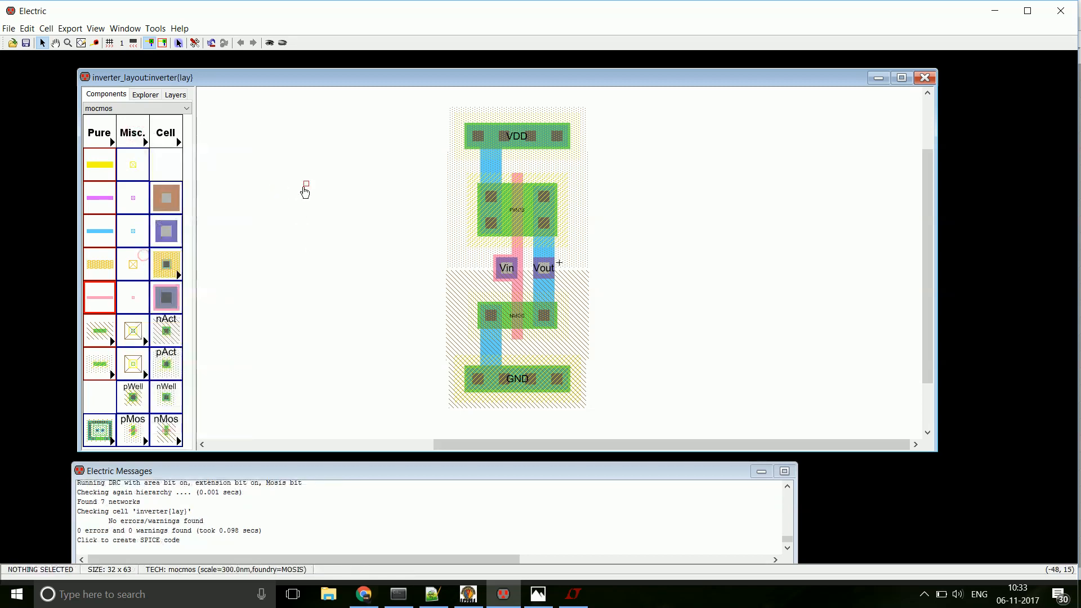
{"action": "left_click", "coordinate": [307, 186]}
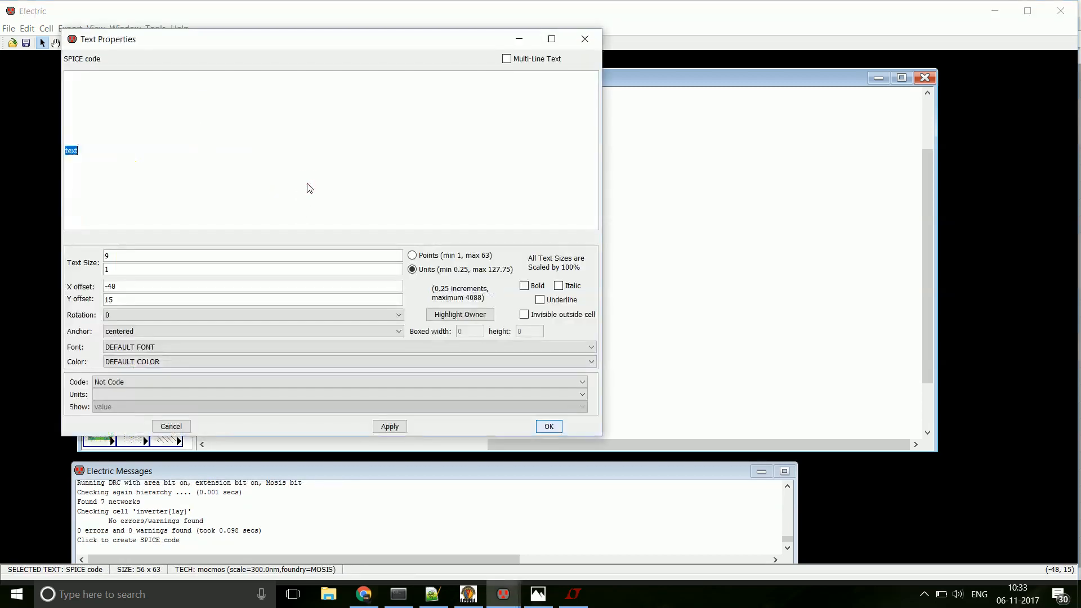
{"action": "left_click", "coordinate": [507, 58]}
{"action": "left_click", "coordinate": [337, 128]}
{"action": "type", "text": "vdd vdd 0 dc 5 vin Input 0 dc 0 pulse 0 5 0 1p 1p 1u 2u cload Output 0 100f .tran 0 4u .probe V I .include C:\\Electric\\PP\\C5.txt"}
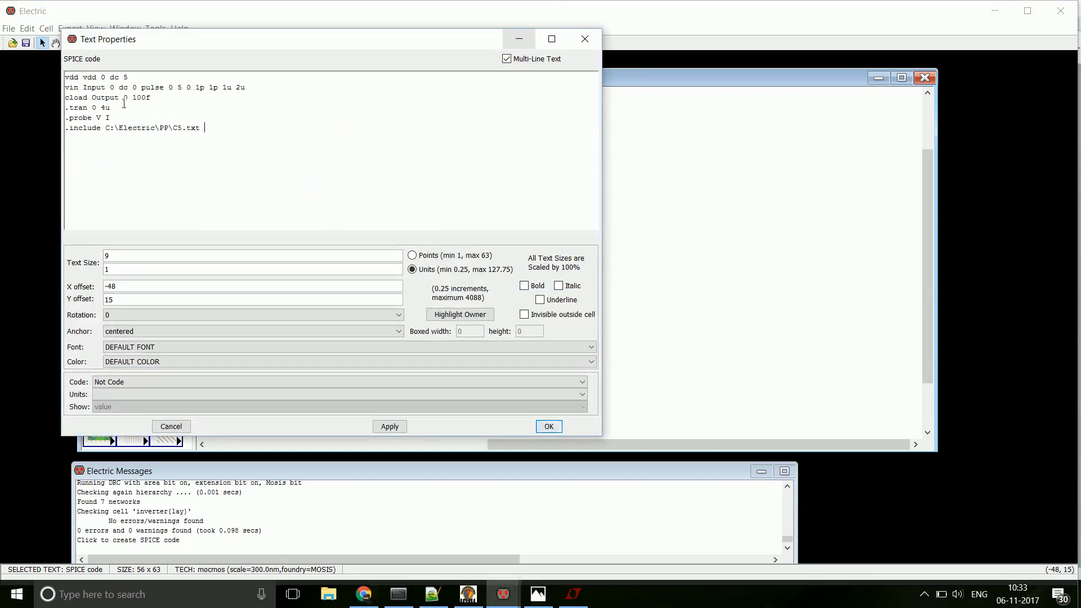
- Rename the source node to Vin and the cload node to Vout in the SPICE code, and apply the text
{"action": "left_click_drag", "start_coordinate": [106, 87], "coordinate": [83, 88]}
{"action": "type", "text": "Vin"}
{"action": "key", "text": "BackSpace"}
{"action": "left_click_drag", "start_coordinate": [118, 98], "coordinate": [93, 99]}
{"action": "type", "text": "Vout"}
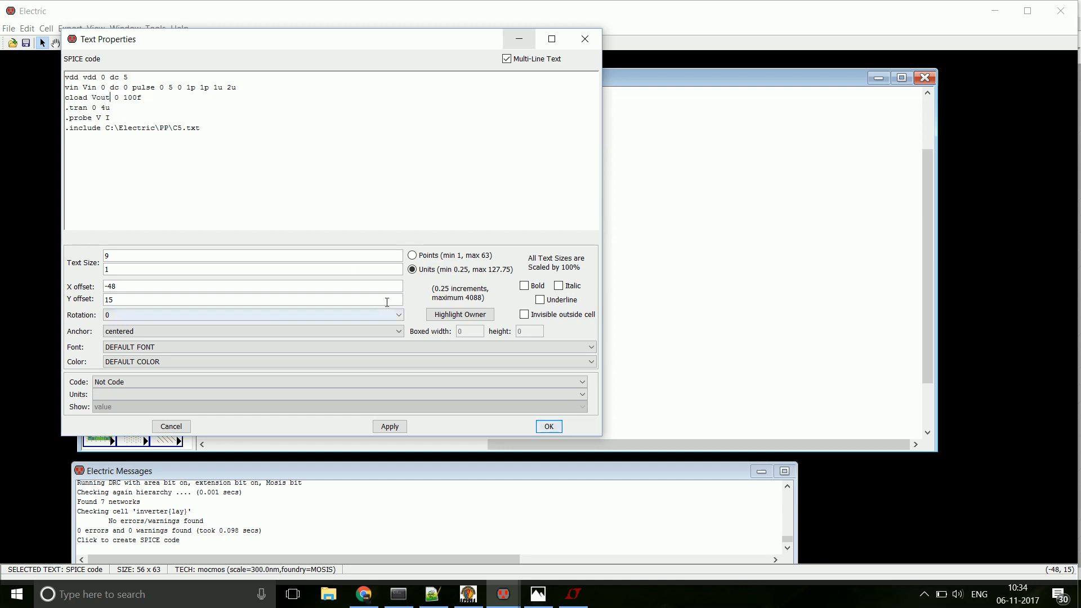
{"action": "left_click", "coordinate": [548, 426]}
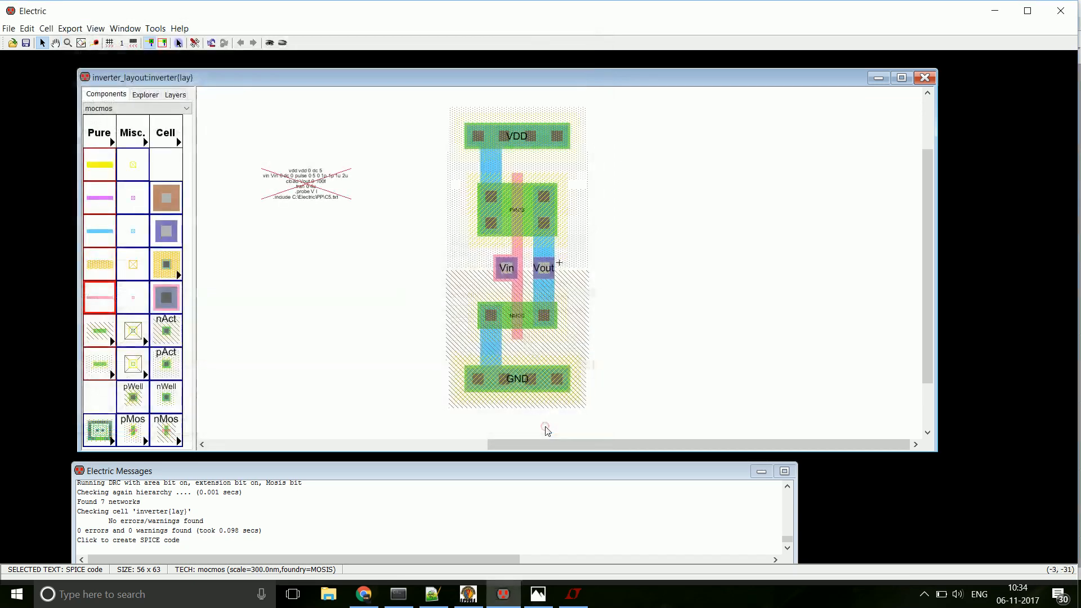
{"action": "left_click", "coordinate": [318, 276]}
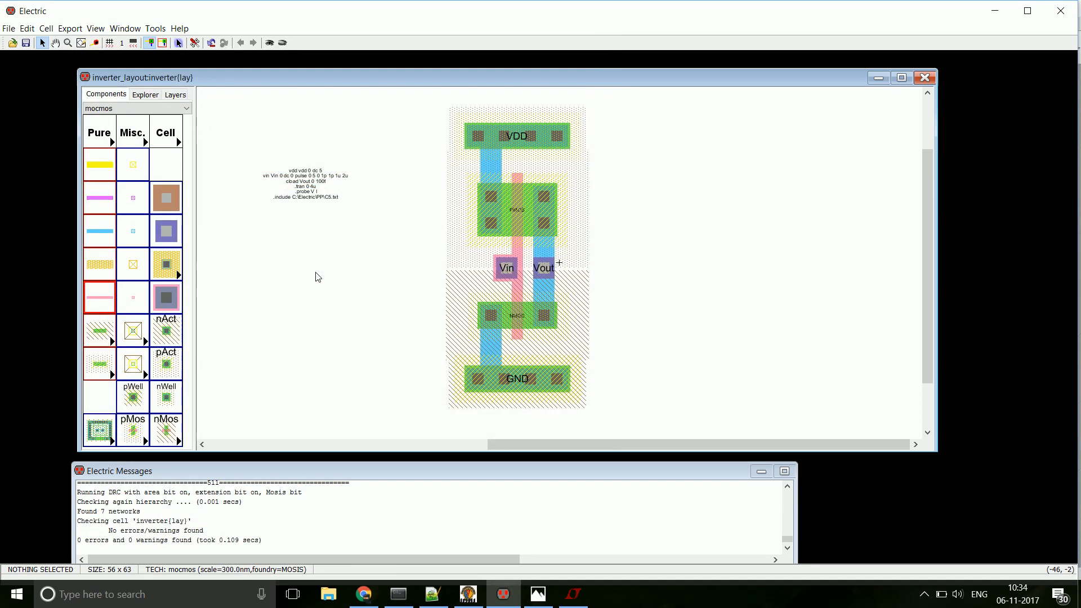
- Run the ERC well check on the inverter layout and save the inverter_layout library
{"action": "left_click", "coordinate": [156, 29]}
{"action": "mouse_move", "coordinate": [172, 113]}
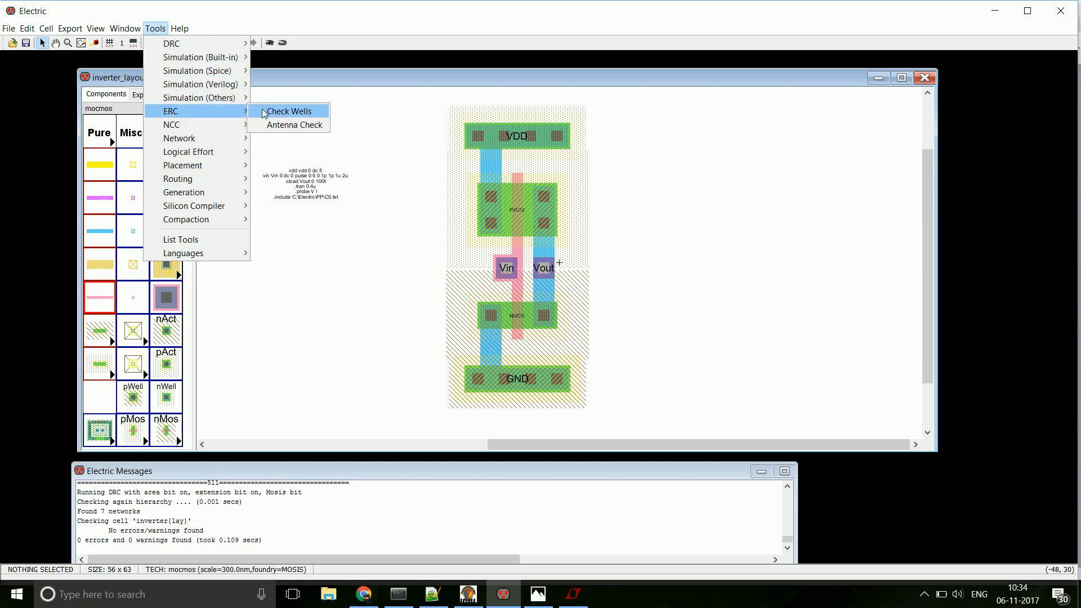
{"action": "mouse_move", "coordinate": [156, 29]}
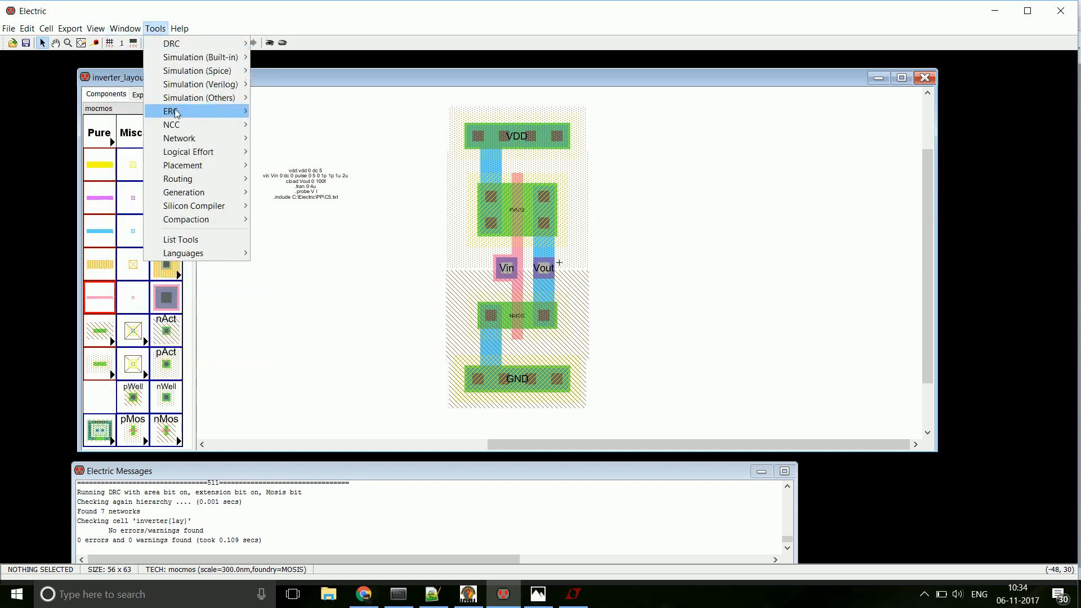
{"action": "left_click", "coordinate": [284, 113]}
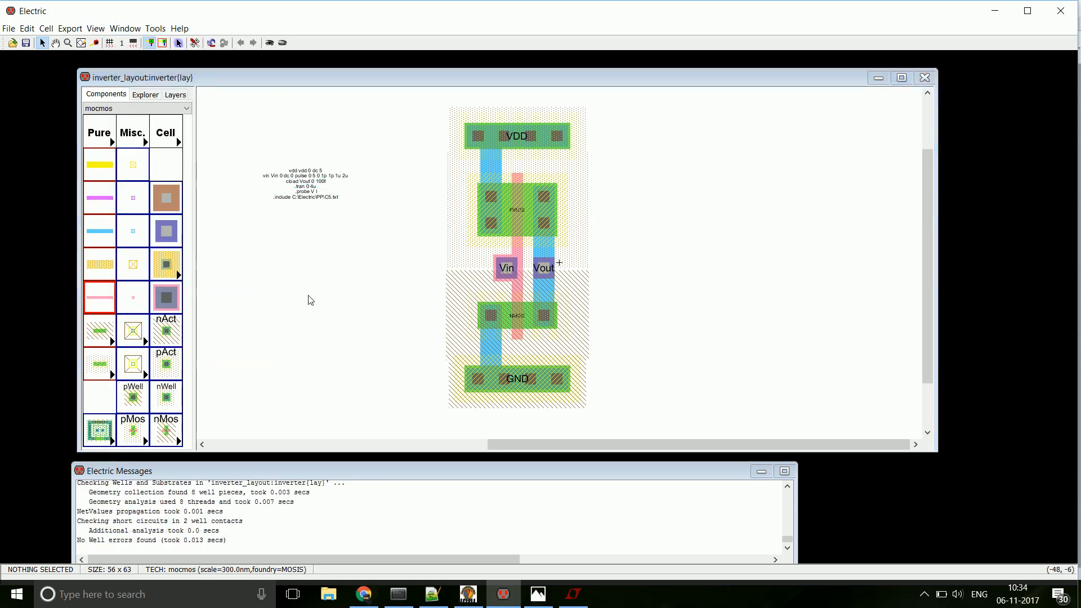
{"action": "key", "text": "ctrl+s"}
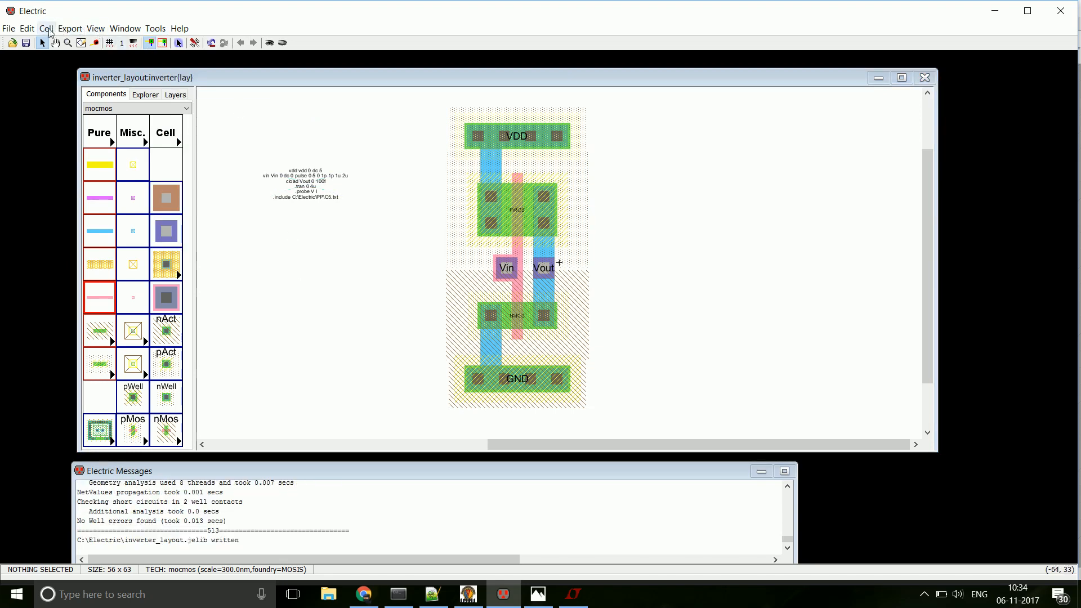
- Write the inverter's SPICE deck and run it in LTspice, saving the V(vin) and V(vout) waveforms
{"action": "left_click", "coordinate": [154, 31]}
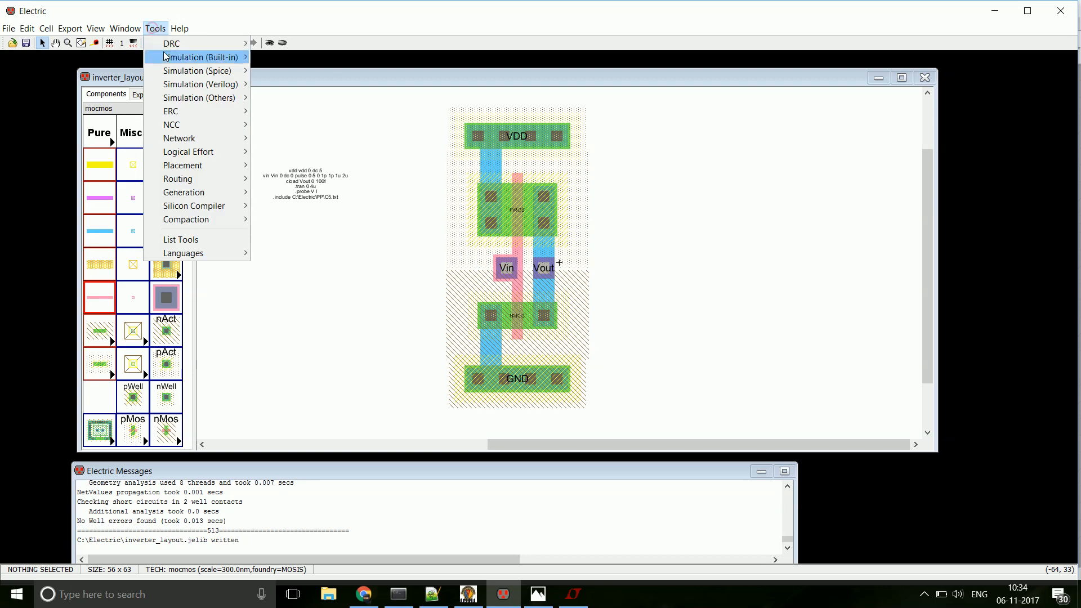
{"action": "mouse_move", "coordinate": [169, 75]}
{"action": "left_click", "coordinate": [301, 72]}
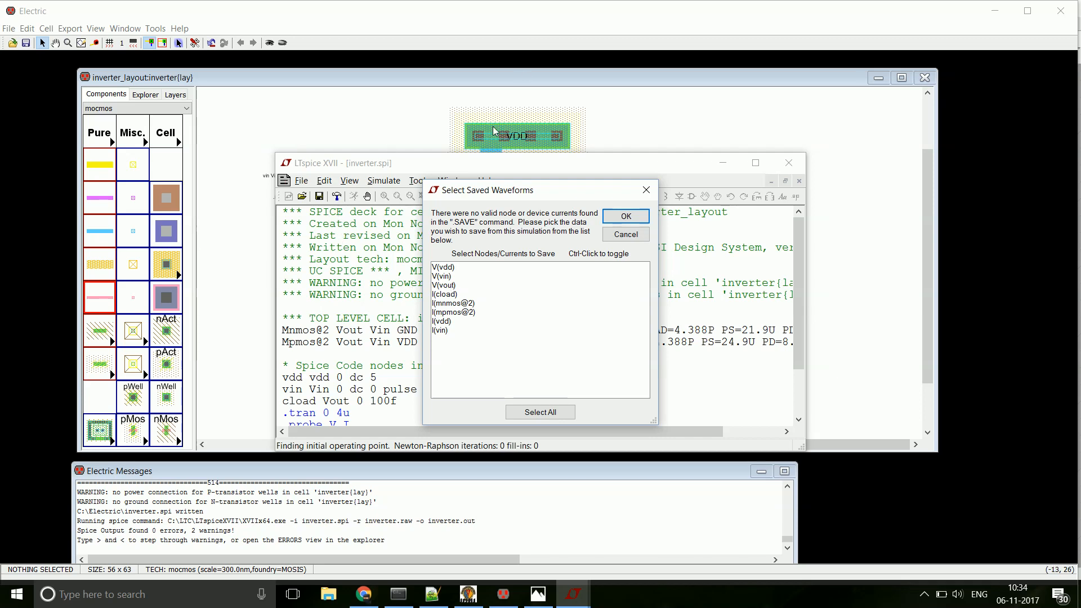
{"action": "left_click", "coordinate": [441, 277]}
{"action": "left_click", "coordinate": [444, 285], "text": "ctrl"}
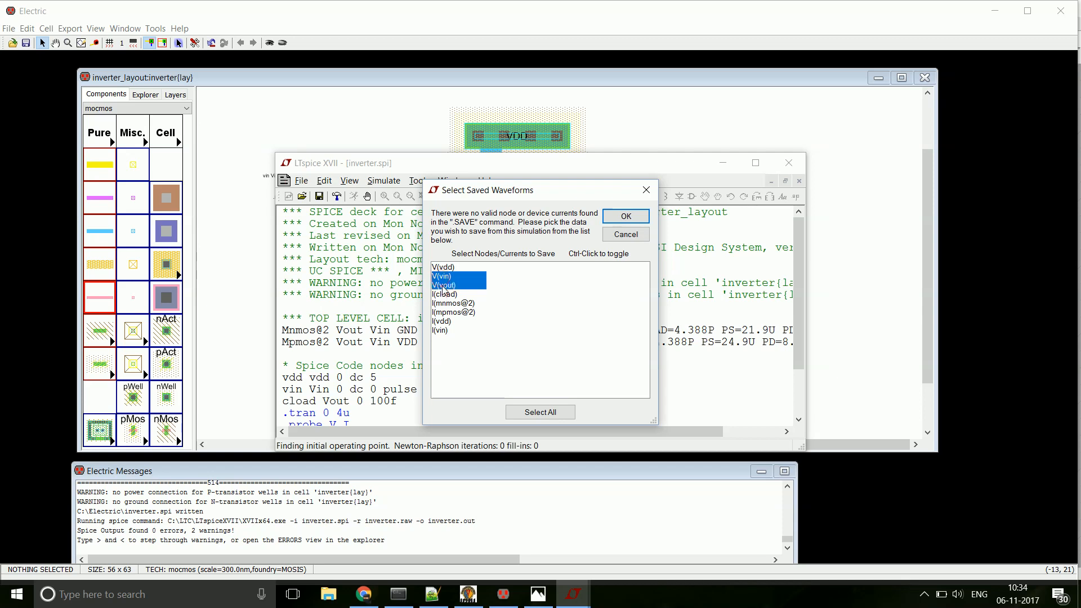
{"action": "left_click", "coordinate": [625, 216]}
- Maximize LTspice and add the V(vin) and V(vout) traces to the empty inverter.spi plot
{"action": "left_click", "coordinate": [764, 163]}
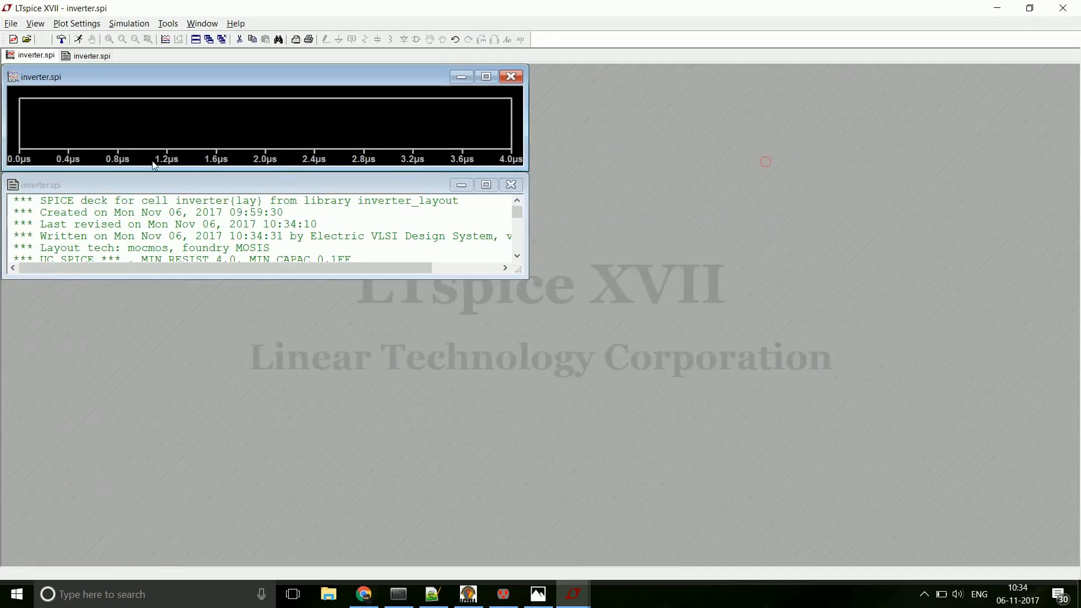
{"action": "key", "text": "ctrl+a"}
{"action": "left_click", "coordinate": [397, 229]}
{"action": "left_click", "coordinate": [396, 239]}
{"action": "left_click", "coordinate": [657, 193]}
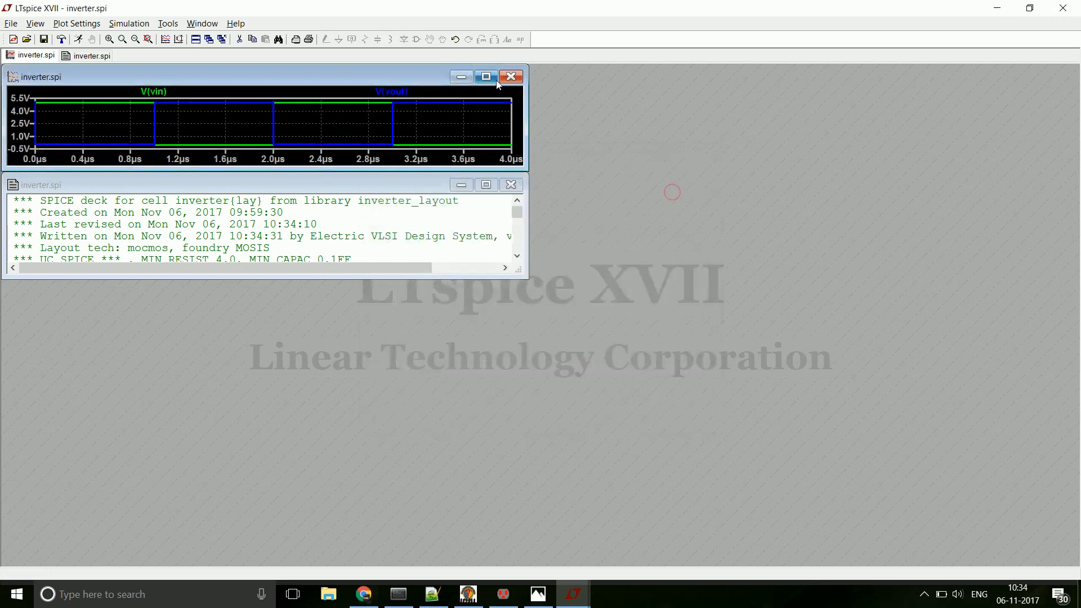
- Maximize the waveform plot, add a second plot pane and move the V(vin) trace into it
{"action": "left_click", "coordinate": [486, 77]}
{"action": "right_click", "coordinate": [358, 164]}
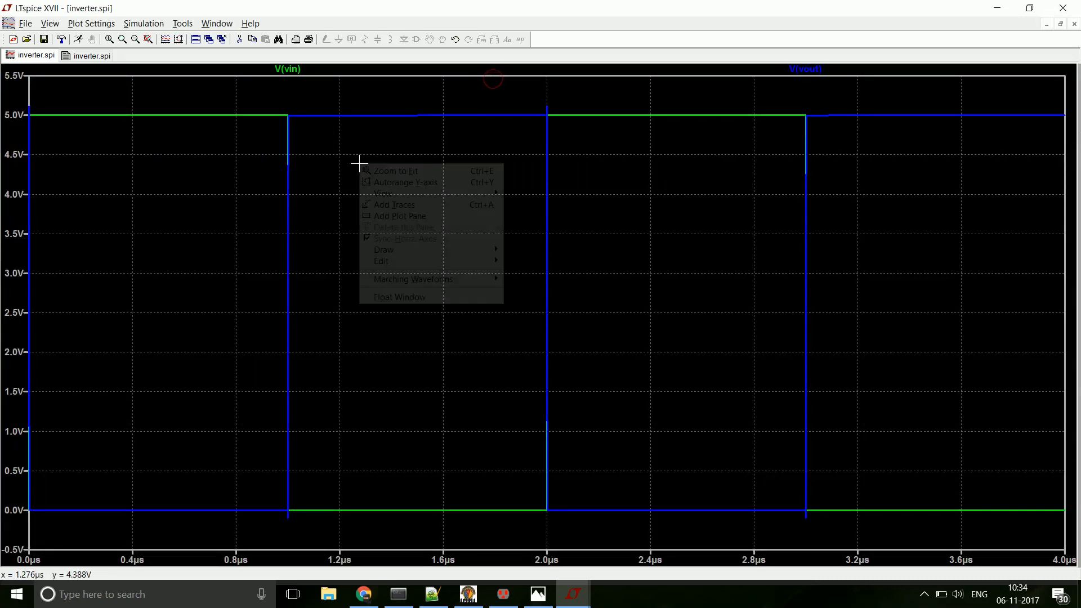
{"action": "left_click", "coordinate": [385, 216]}
{"action": "left_click_drag", "start_coordinate": [297, 314], "coordinate": [383, 187]}
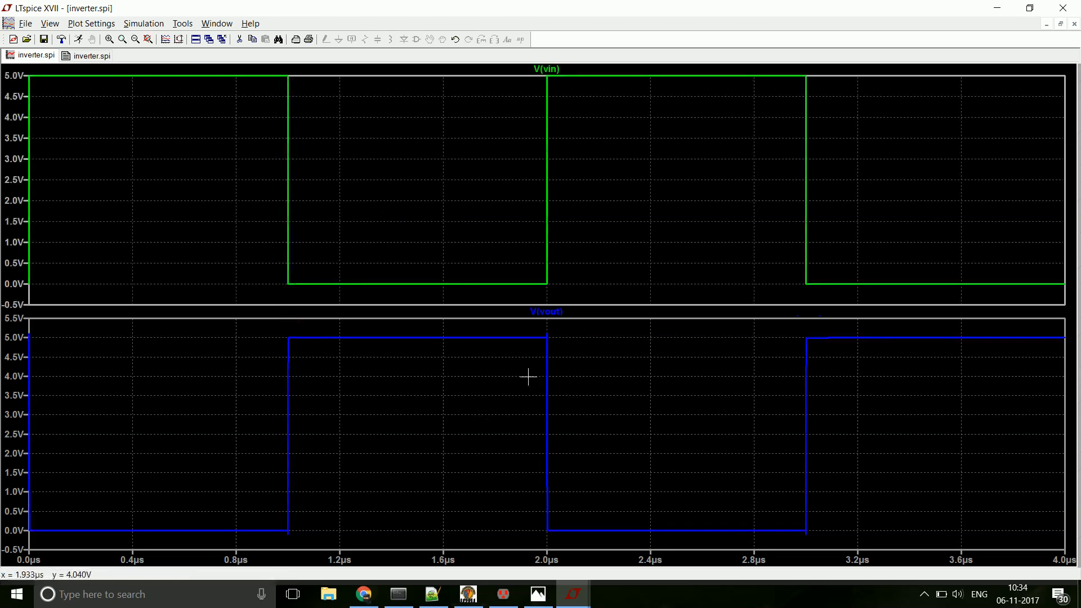